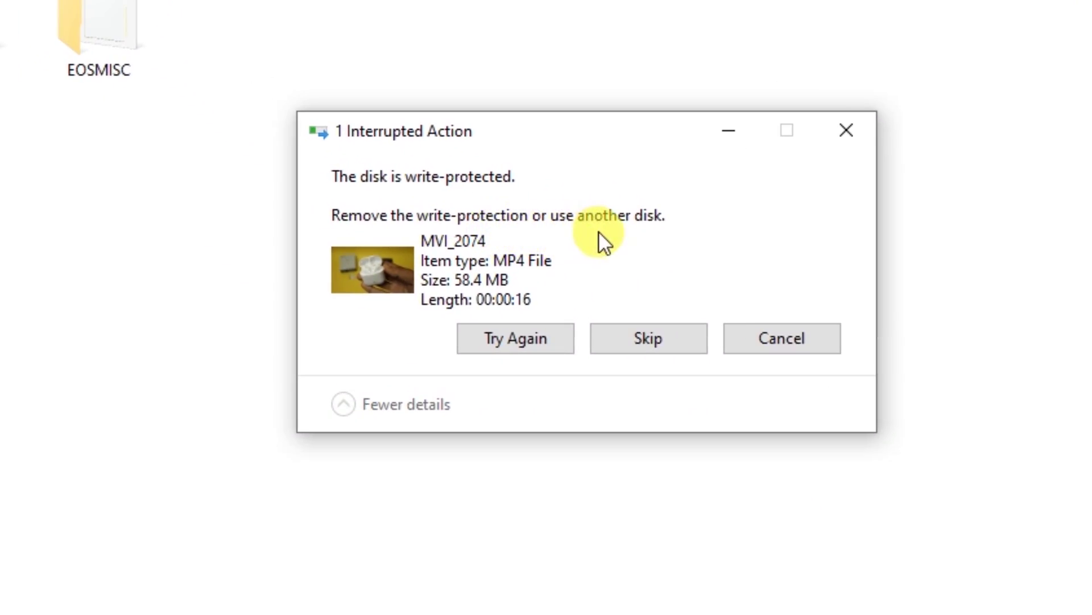
# Step: Dismiss the write-protection error and show that Delete is unavailable for the five photos
pyautogui.click(644, 324)
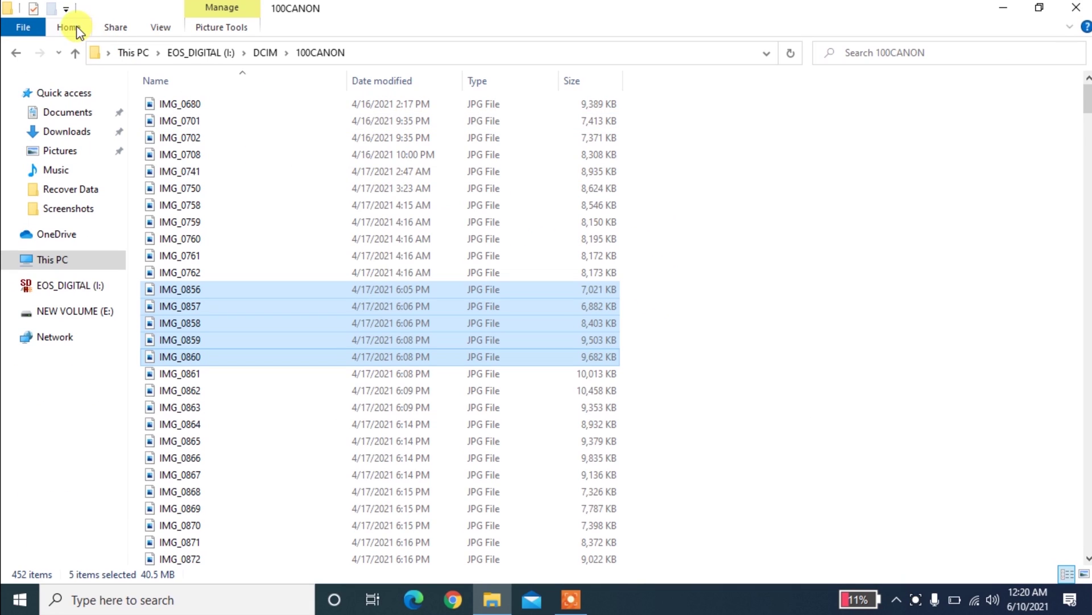
pyautogui.click(76, 26)
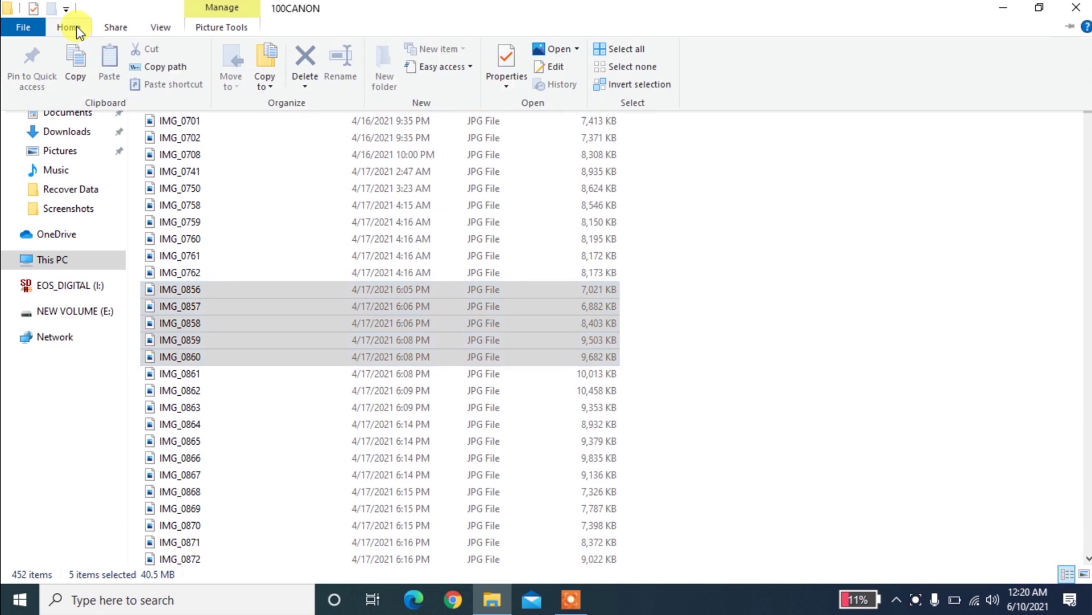
pyautogui.click(313, 78)
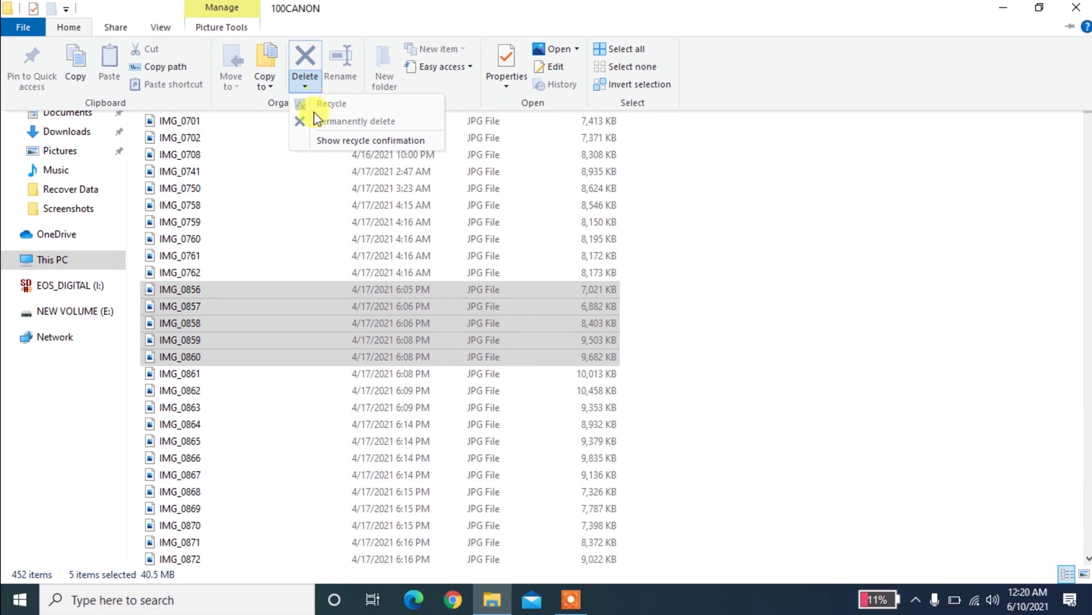
pyautogui.click(311, 85)
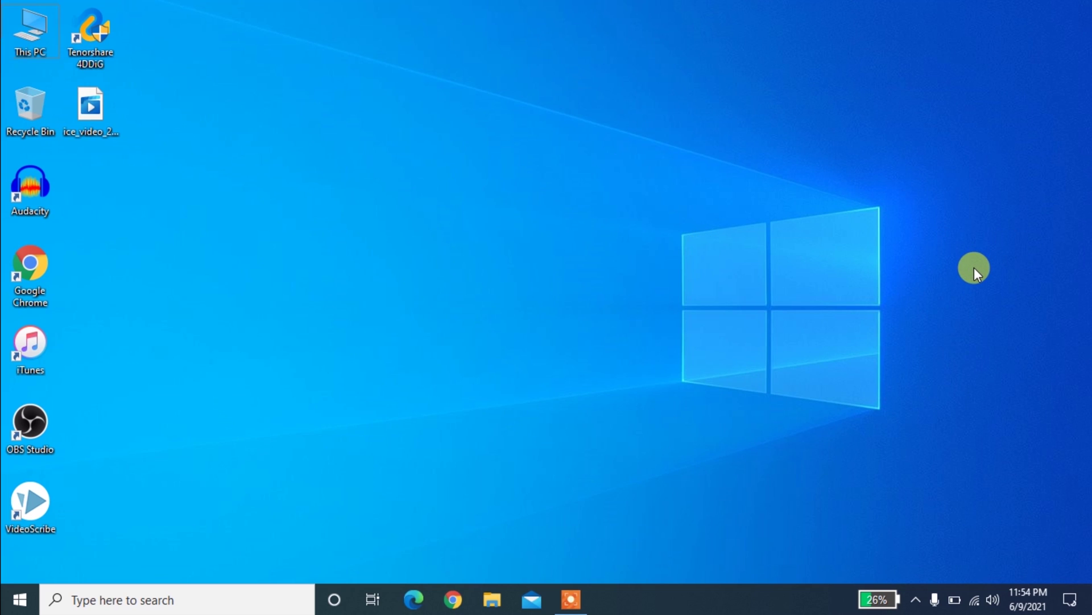
# Step: Open the Security tab of the NEW VOLUME (E:) drive's properties
pyautogui.press('super+e')
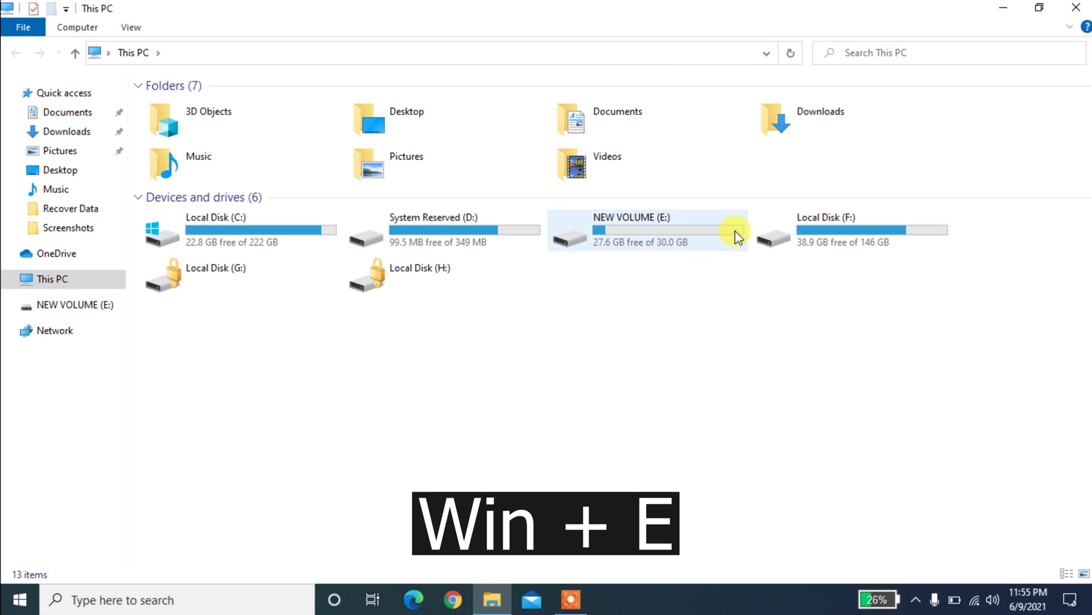
pyautogui.click(733, 233)
pyautogui.rightClick(735, 230)
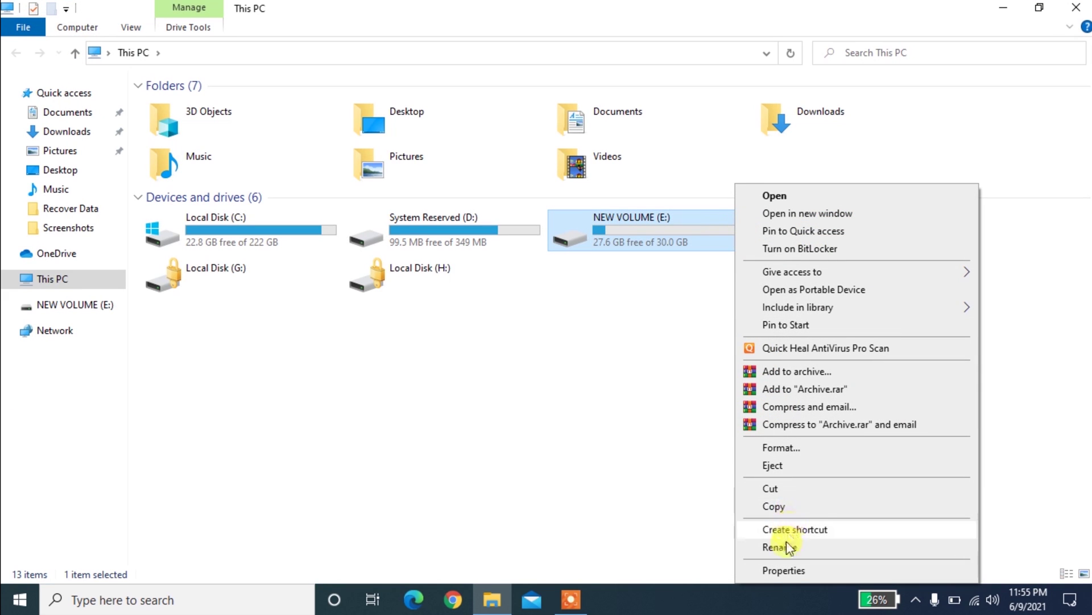
pyautogui.click(784, 569)
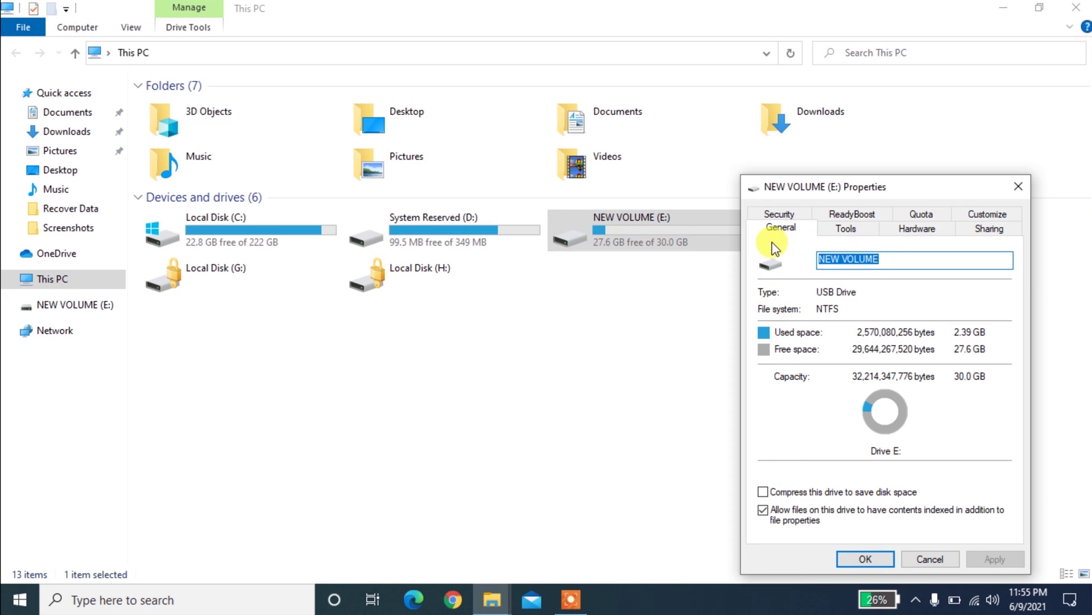
pyautogui.click(772, 212)
pyautogui.moveTo(796, 190)
pyautogui.mouseDown()
pyautogui.moveTo(693, 176)
pyautogui.moveTo(594, 145)
pyautogui.mouseUp()
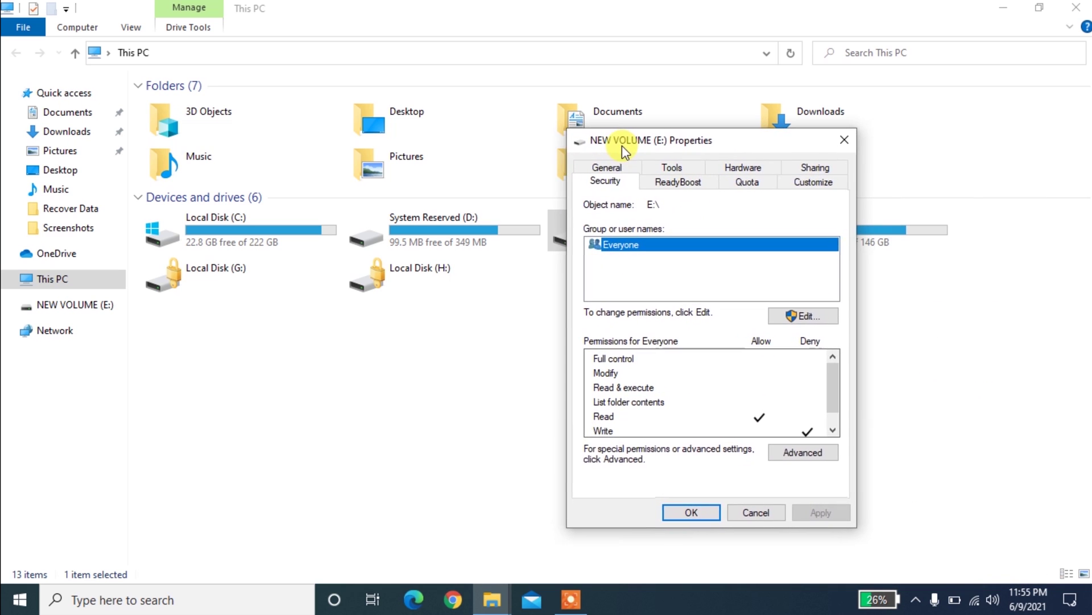
# Step: Grant Everyone Full control on the drive, apply it, and close all windows
pyautogui.click(786, 315)
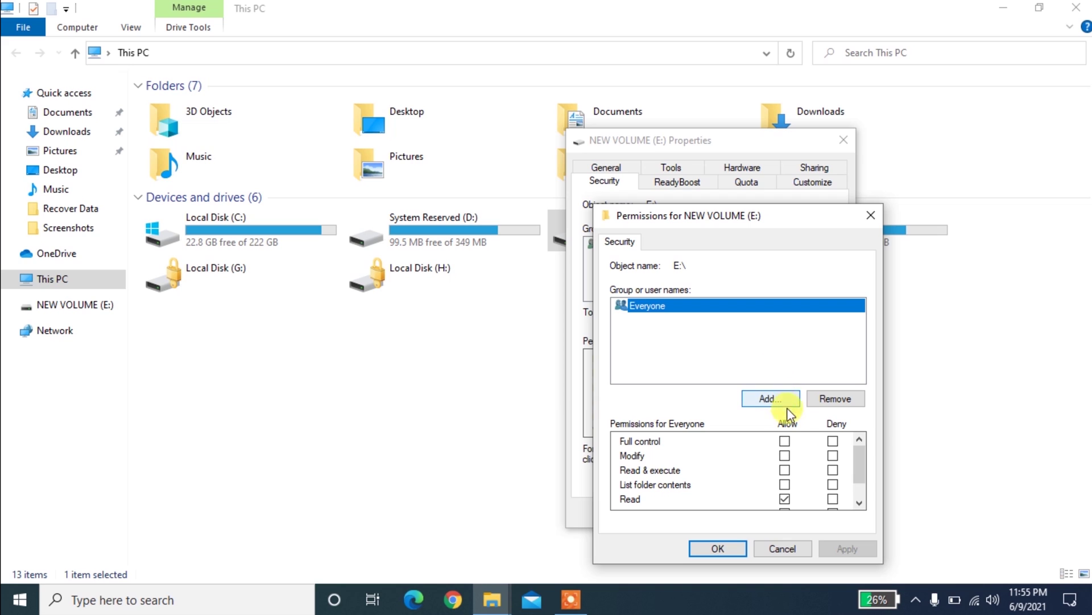
pyautogui.click(786, 440)
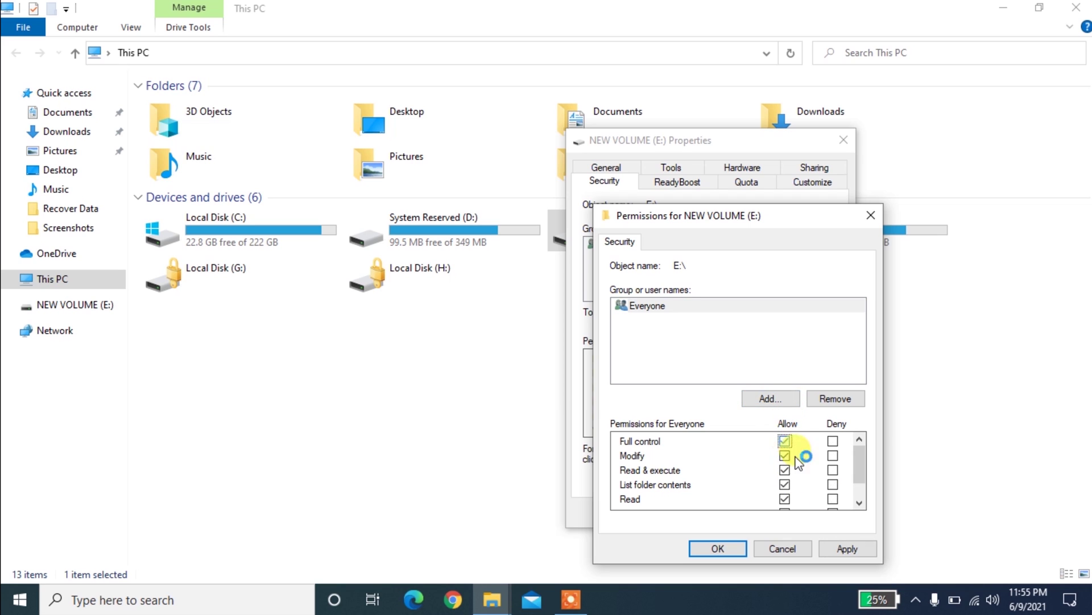
pyautogui.click(845, 548)
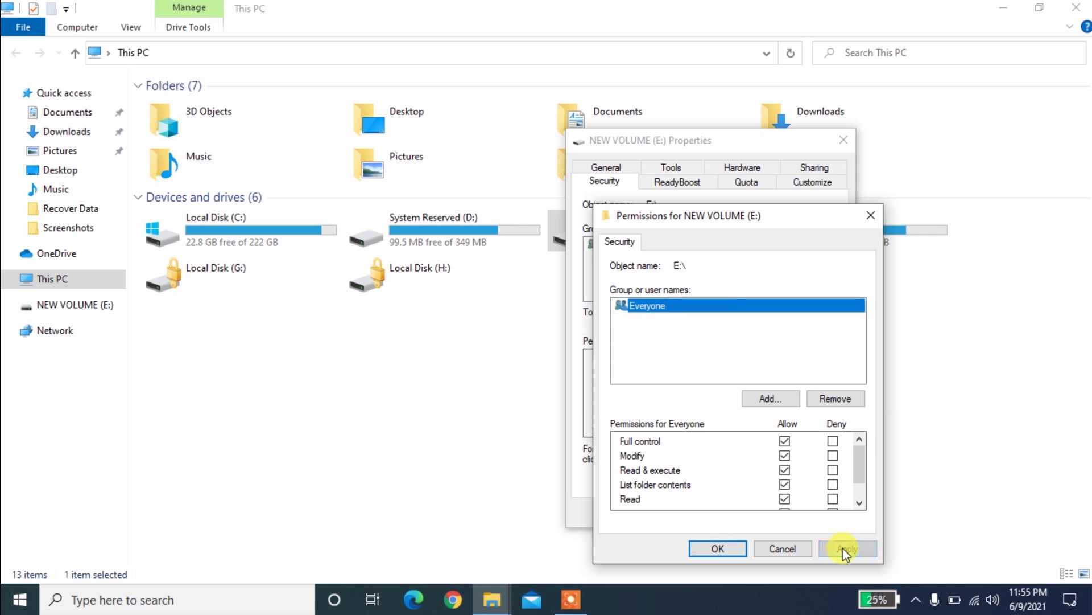
pyautogui.click(718, 549)
pyautogui.click(692, 512)
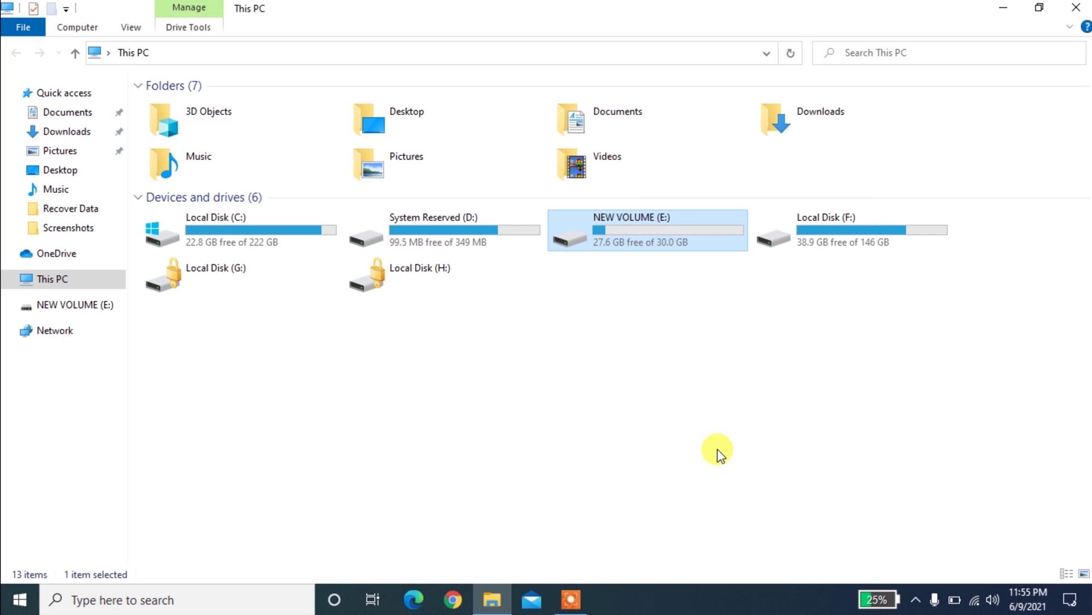
pyautogui.click(1076, 6)
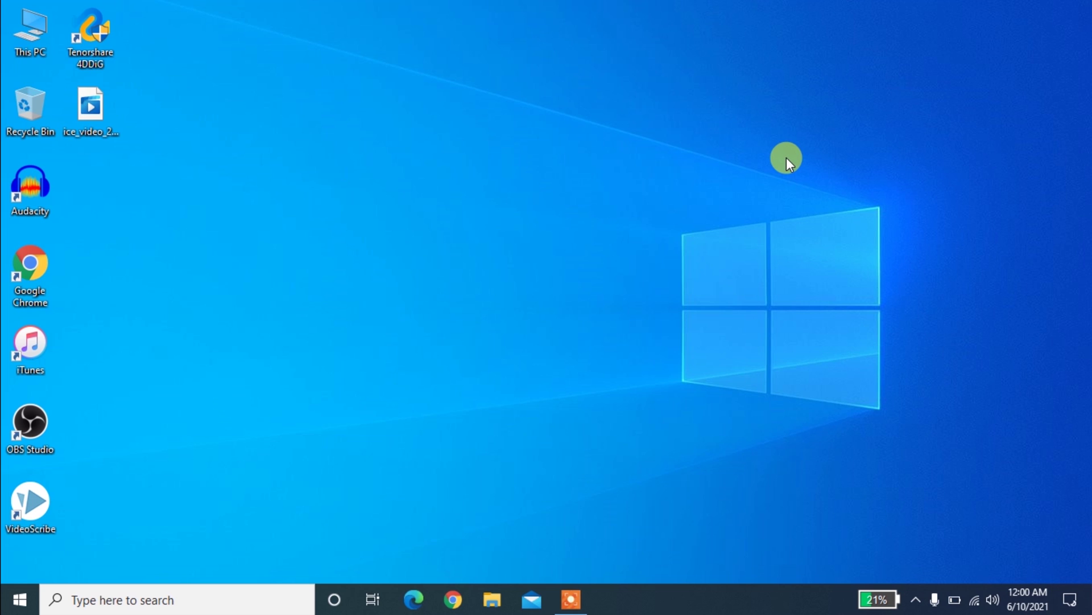
# Step: Launch Command Prompt via Run with cmd and start DiskPart
pyautogui.press('super+r')
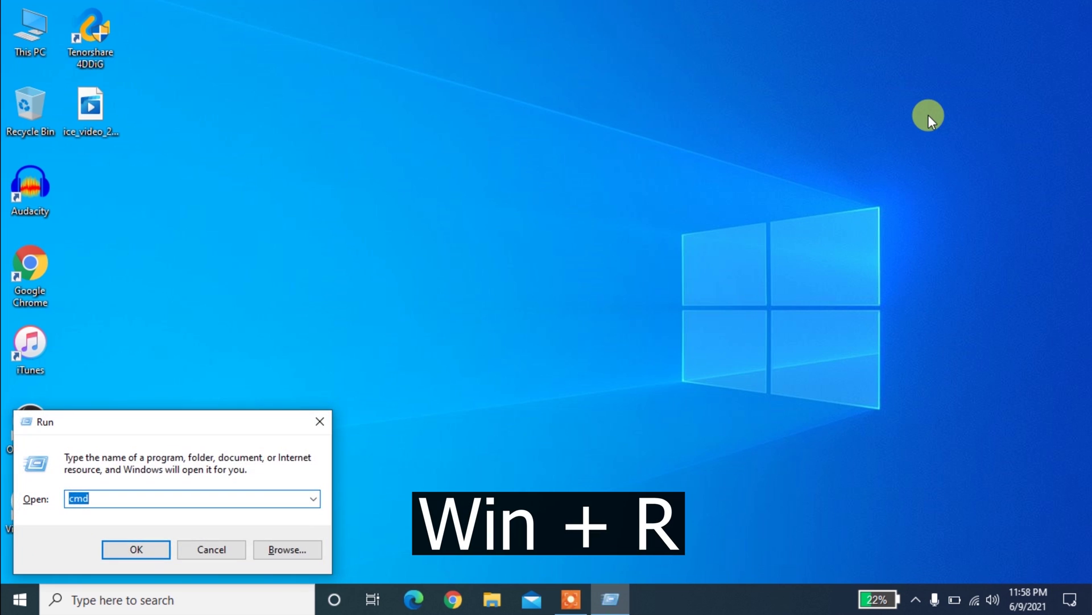
pyautogui.write('cmd')
pyautogui.press('Return')
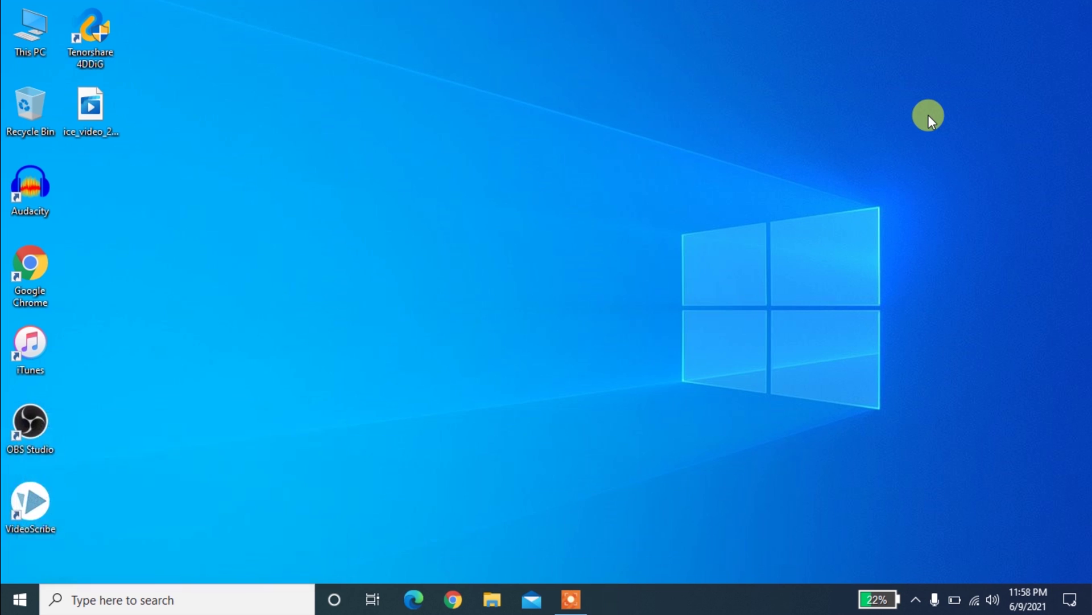
pyautogui.moveTo(736, 137); pyautogui.dragTo(806, 110)
pyautogui.write('d')
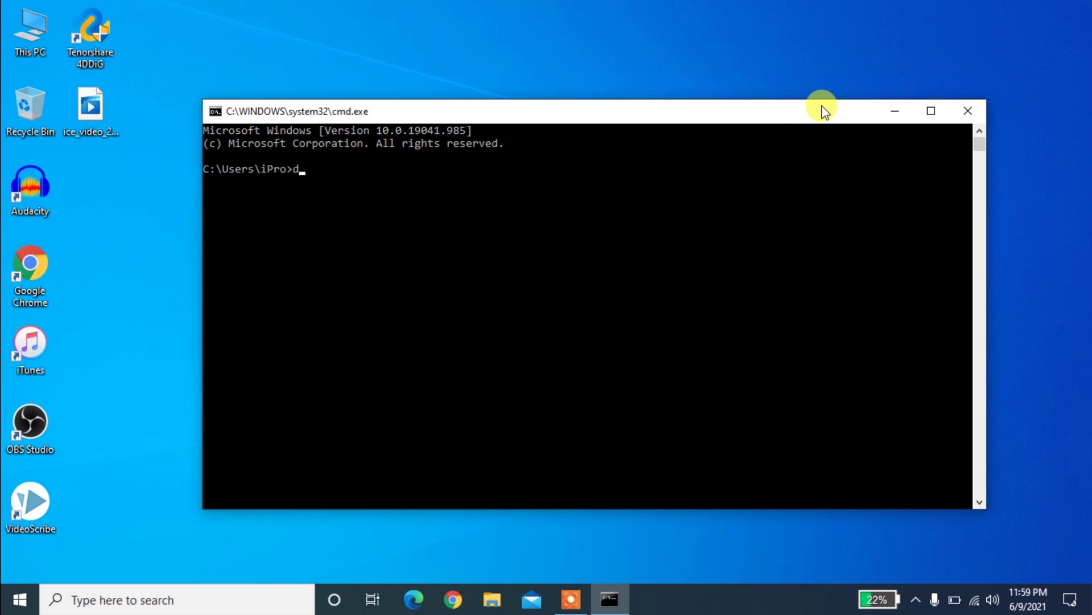
pyautogui.write('iskpart')
pyautogui.press('Return')
# Step: List disks, select disk 2, clear its read-only attribute, and close both windows
pyautogui.write('list dis')
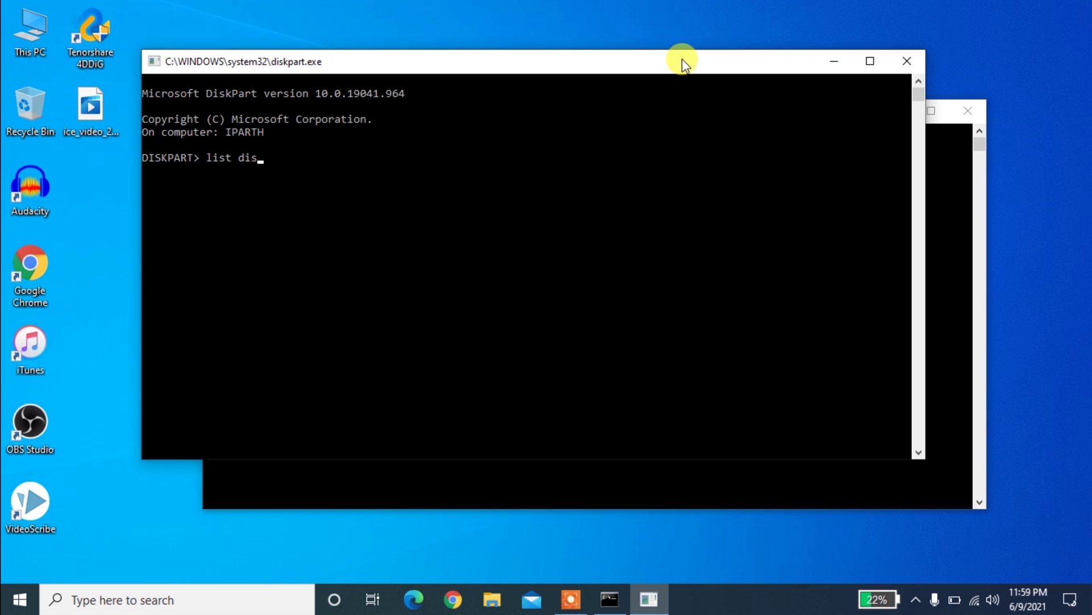
pyautogui.write('k')
pyautogui.press('Return')
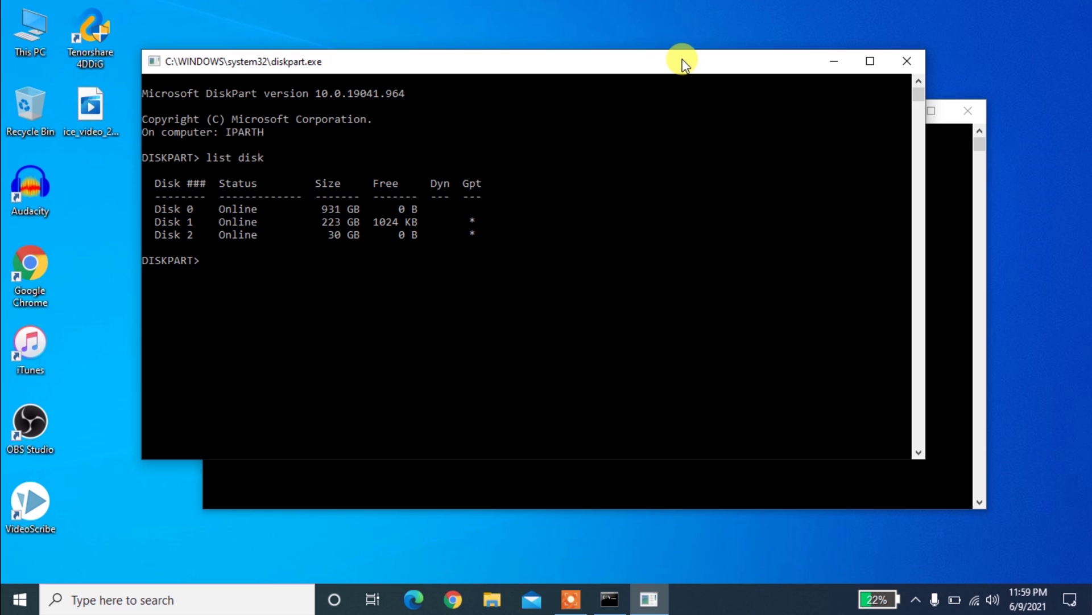
pyautogui.write('selectdisk 2')
pyautogui.press('Return')
pyautogui.write('attri')
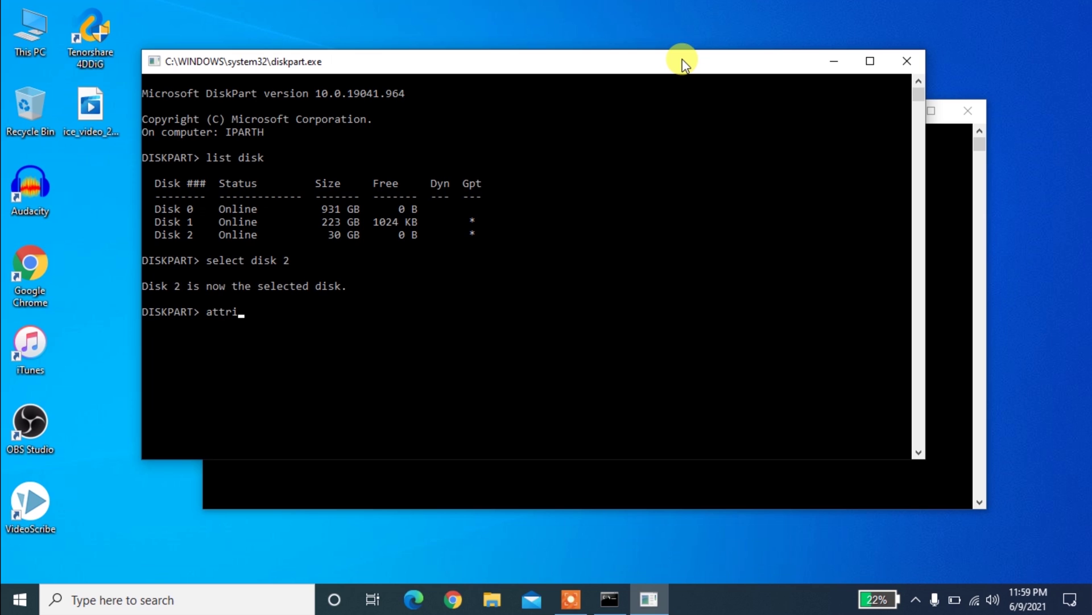
pyautogui.write('butes disk clea')
pyautogui.write('r readonly')
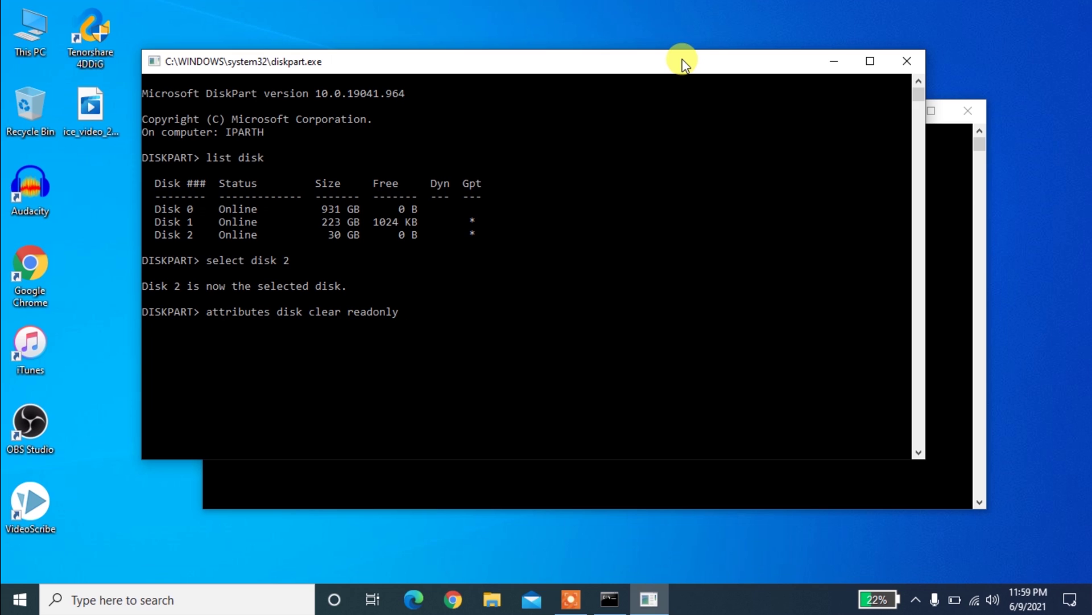
pyautogui.press('Return')
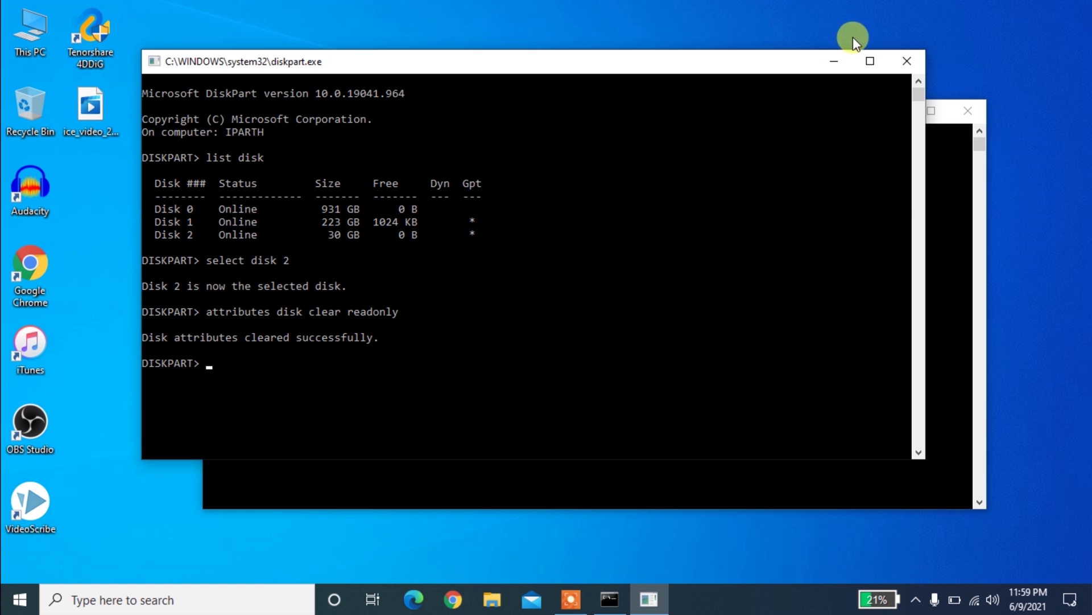
pyautogui.click(902, 59)
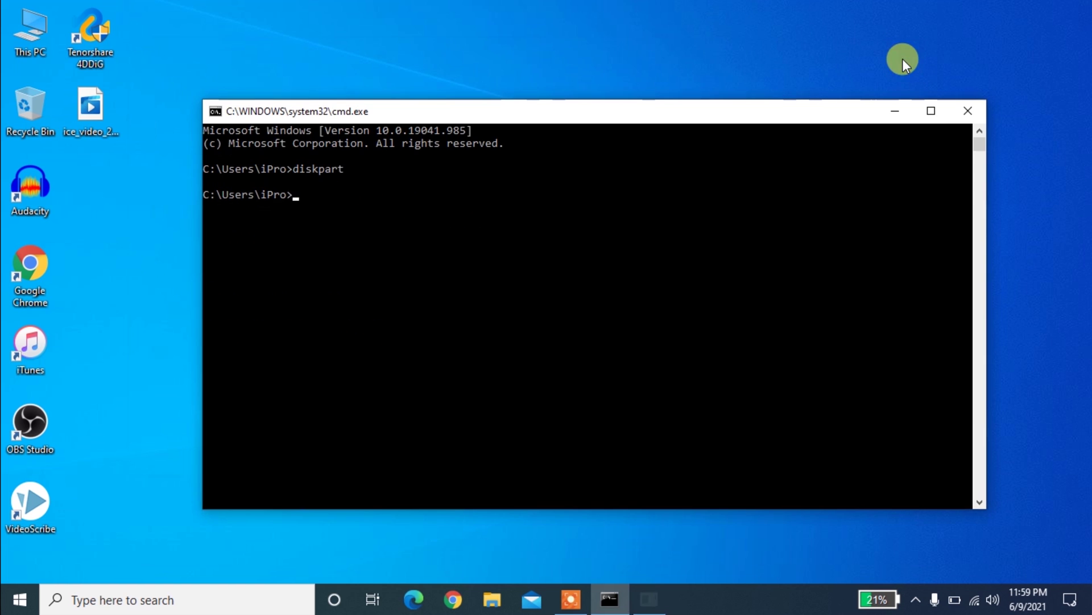
pyautogui.click(975, 110)
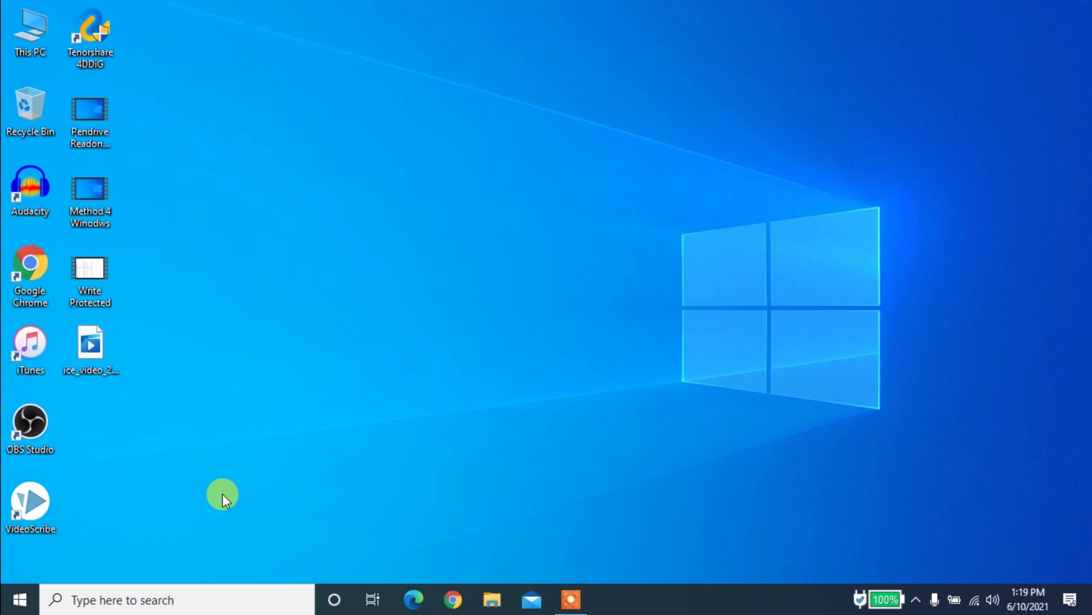
# Step: Launch Registry Editor and navigate to HKLM\SYSTEM\CurrentControlSet\Control\Storage
pyautogui.press('super+r')
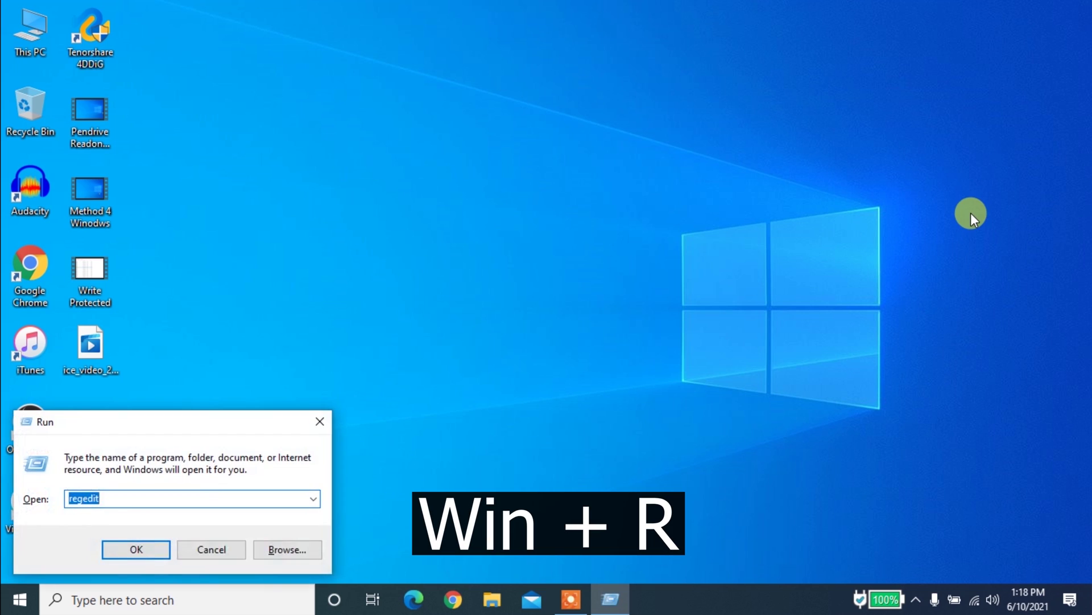
pyautogui.write('re')
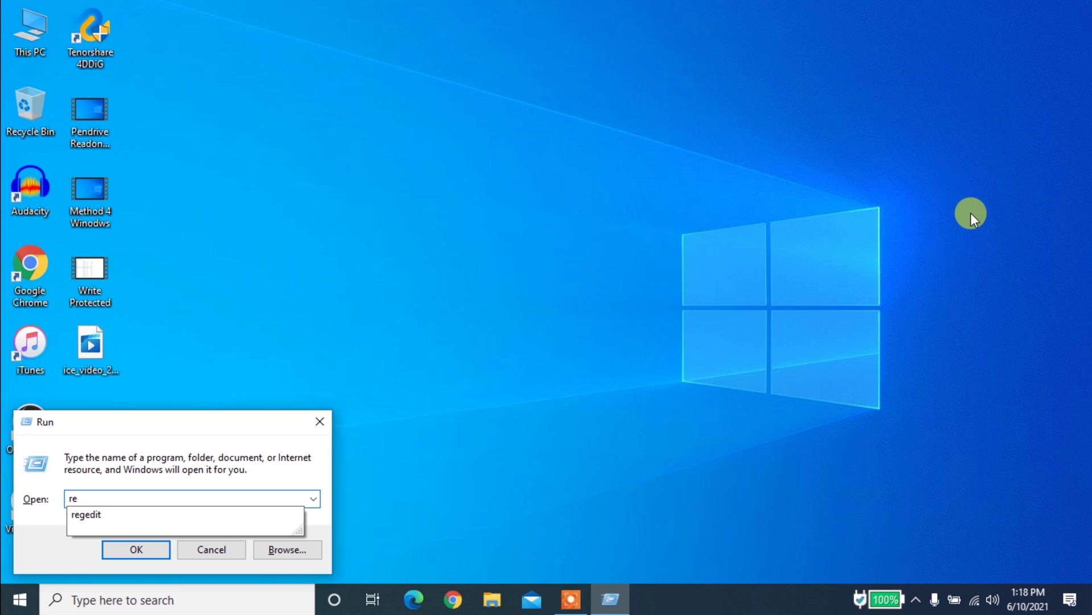
pyautogui.write('gedit')
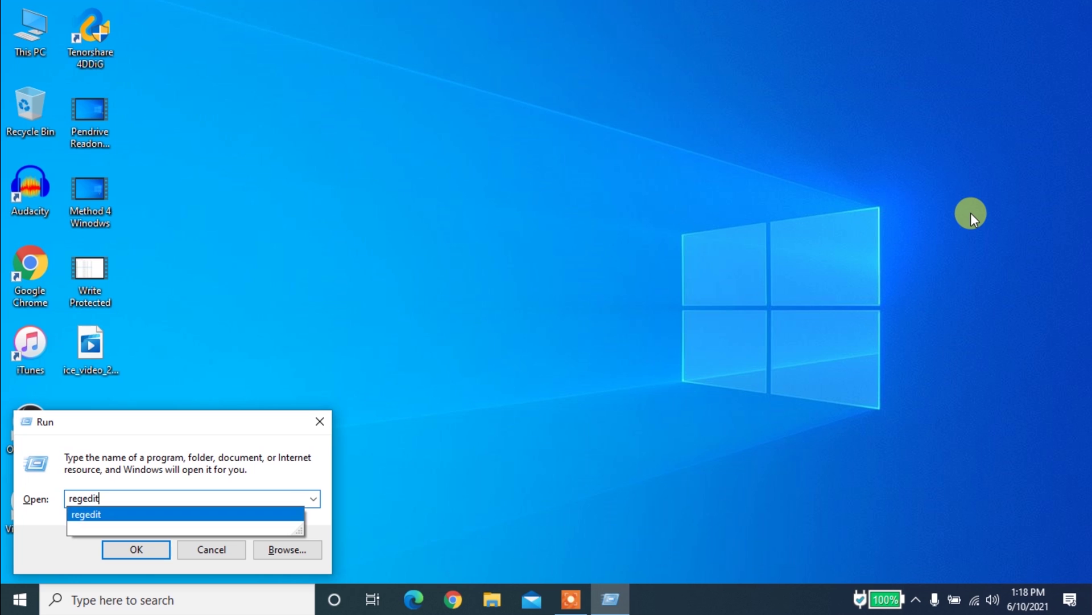
pyautogui.press('Return')
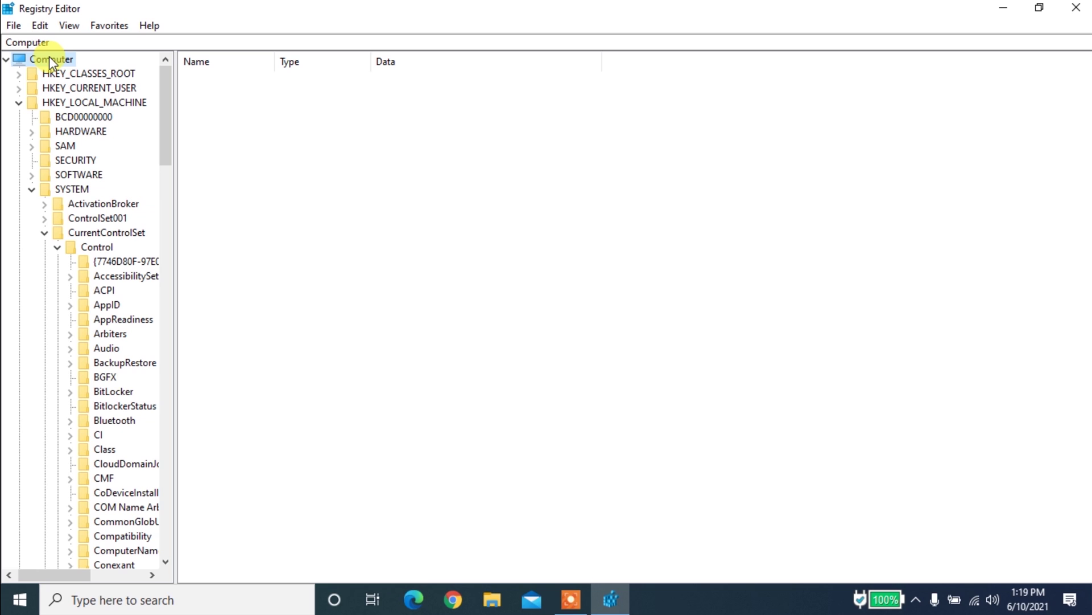
pyautogui.click(135, 42)
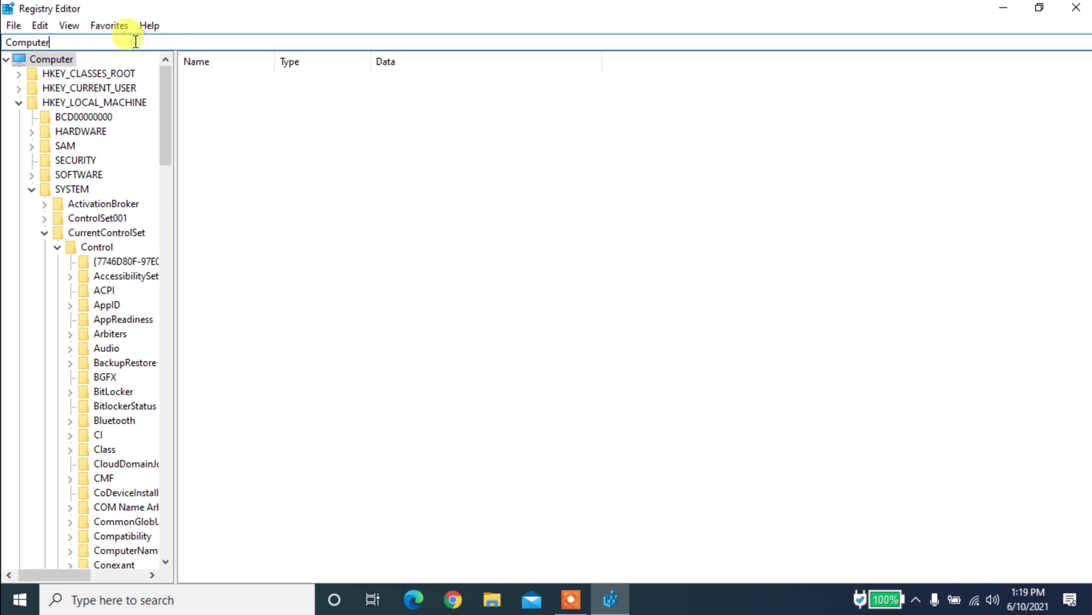
pyautogui.write('Computer\\HKEY_LOCAL_MACHINE\\SYSTEM\\CurrentControlSet\\Control\\Storage')
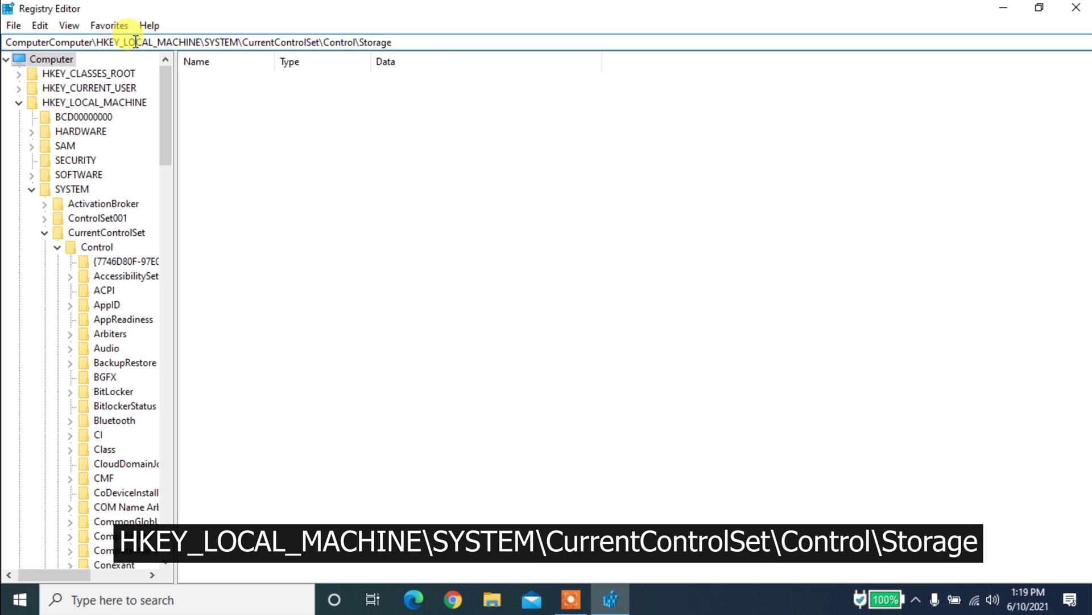
pyautogui.click(50, 41)
pyautogui.press('BackSpace')
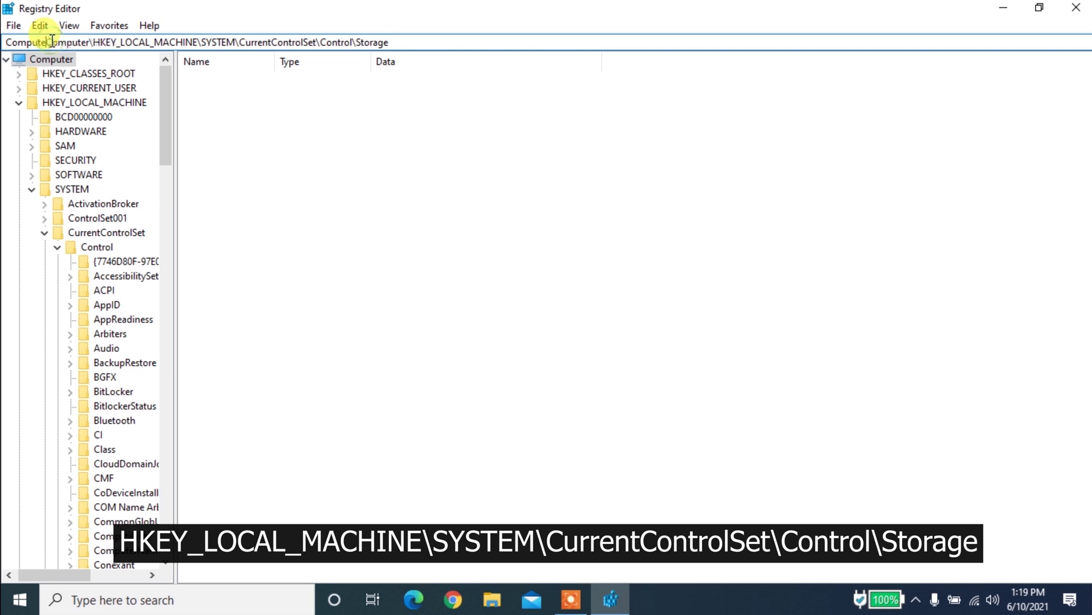
pyautogui.press('BackSpace')
pyautogui.press('BackSpace')
pyautogui.press('BackSpace')
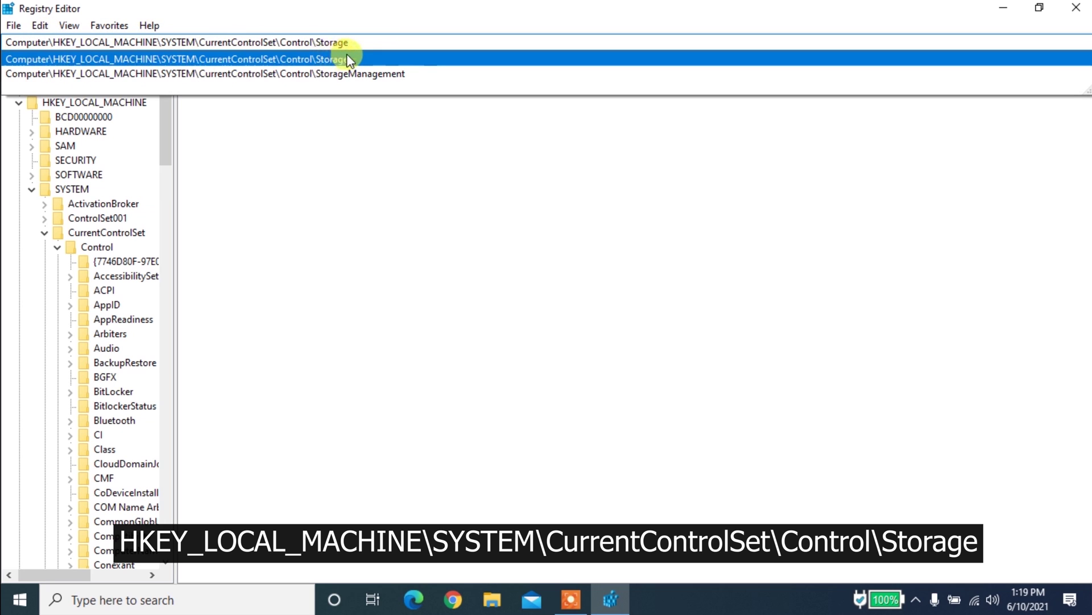
pyautogui.click(348, 59)
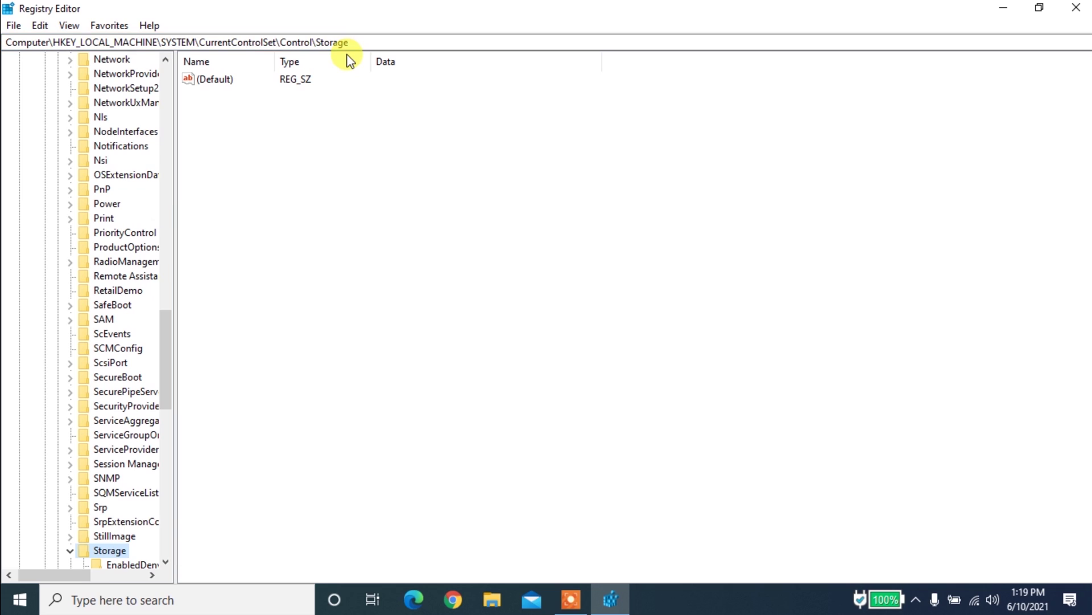
# Step: Set the Storage key's (Default) value data to 10 and close Registry Editor
pyautogui.doubleClick(207, 82)
pyautogui.write('1')
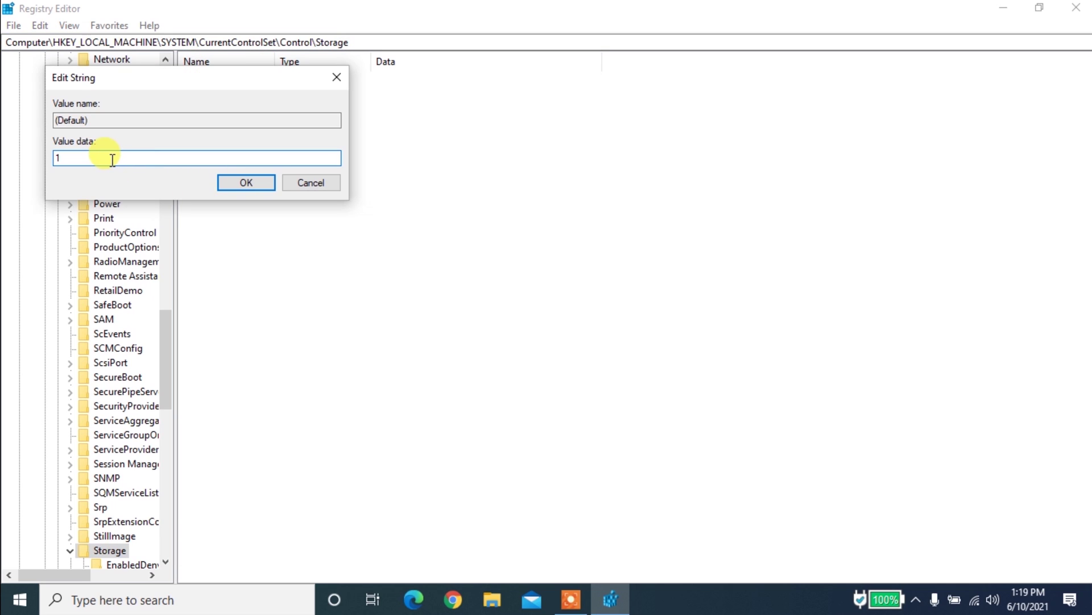
pyautogui.write('0')
pyautogui.click(244, 182)
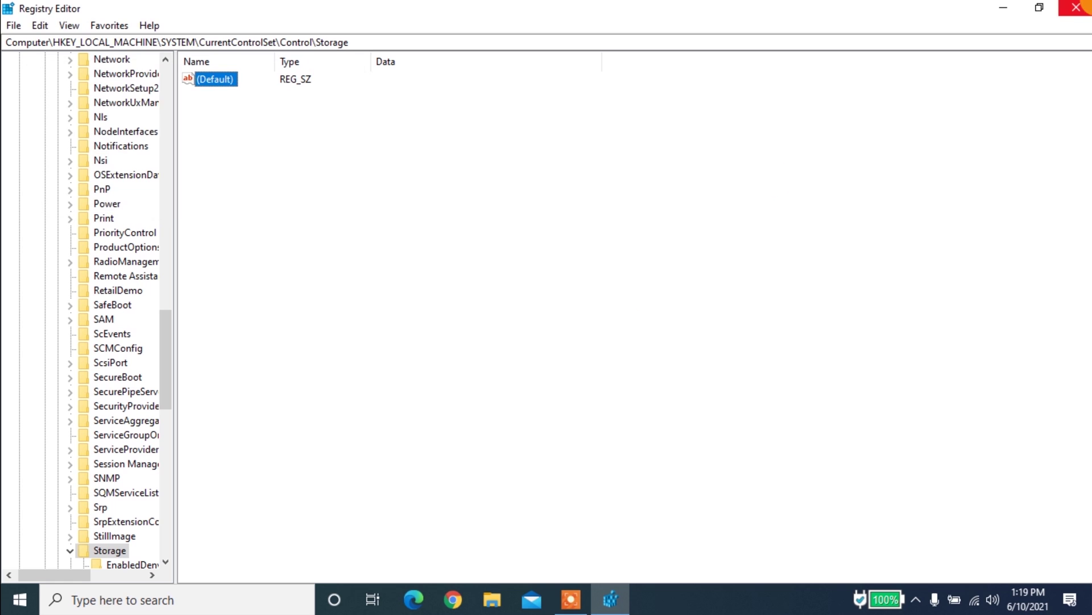
pyautogui.click(1076, 8)
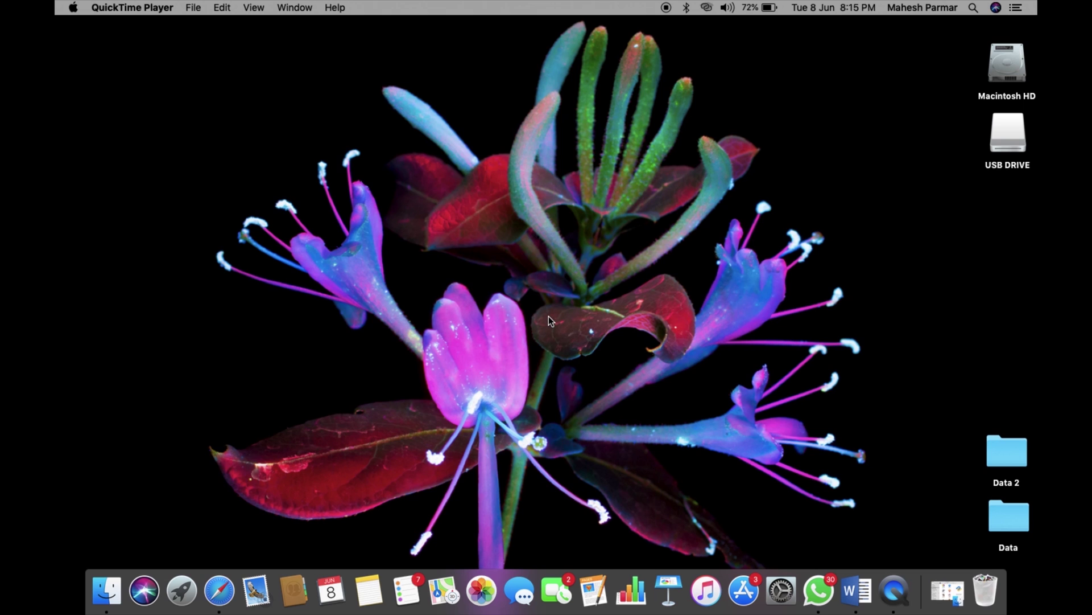
# Step: Launch Disk Utility through Spotlight and select USB DRIVE
pyautogui.click(675, 272)
pyautogui.press('super+space')
pyautogui.write('disk')
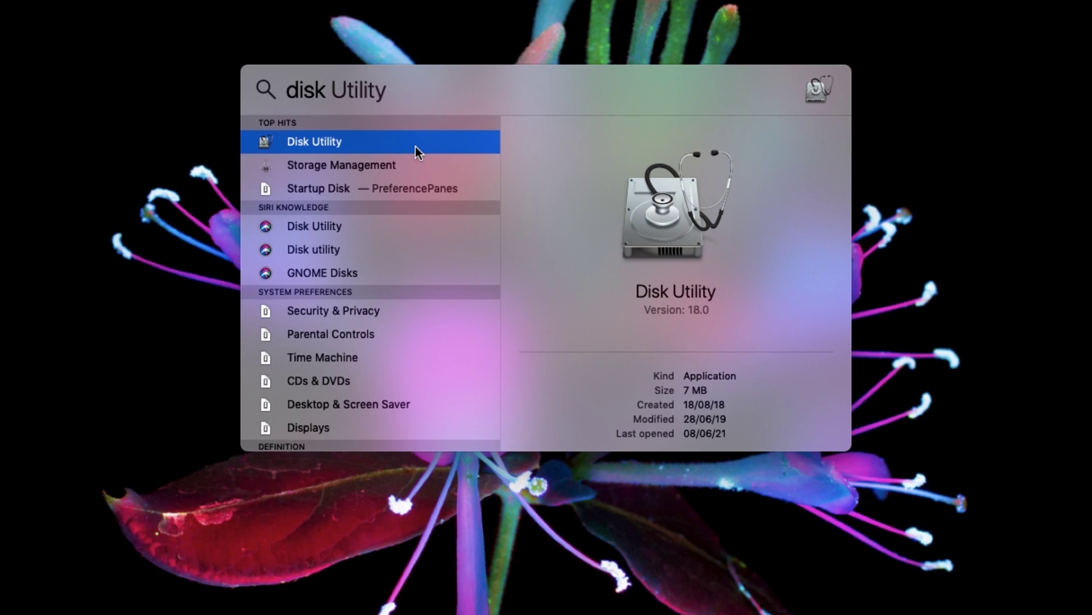
pyautogui.click(416, 145)
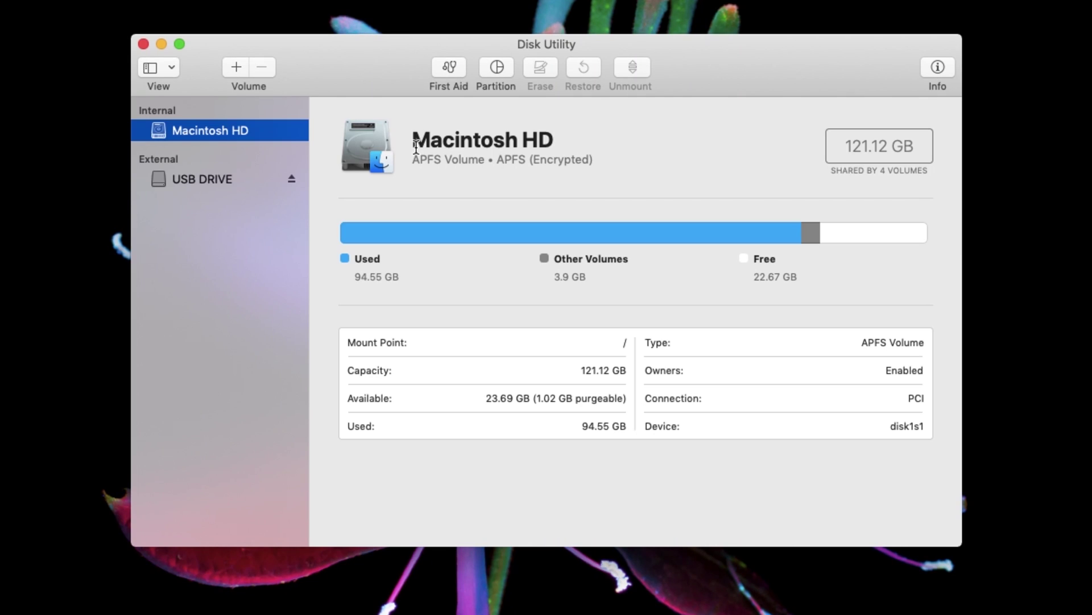
pyautogui.click(228, 179)
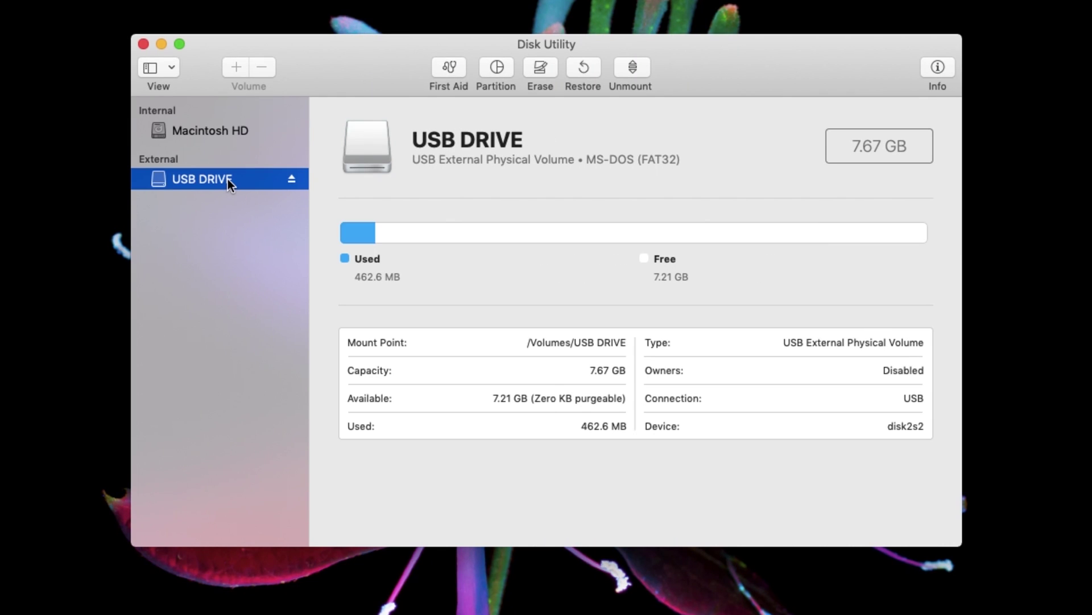
# Step: Erase USB DRIVE as MS-DOS (FAT) and dismiss the completion summary
pyautogui.click(541, 70)
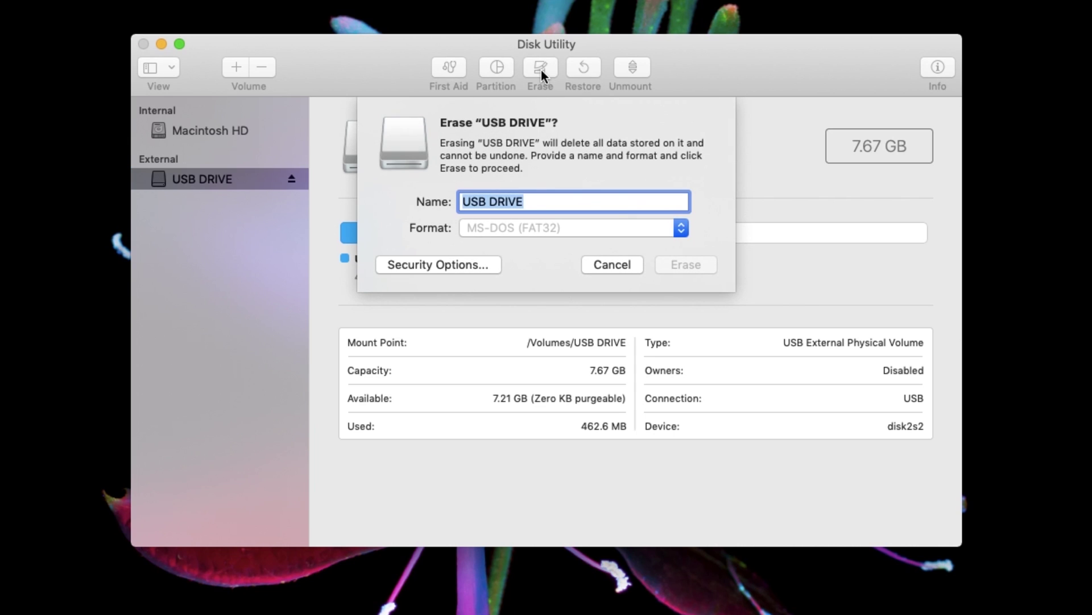
pyautogui.click(527, 227)
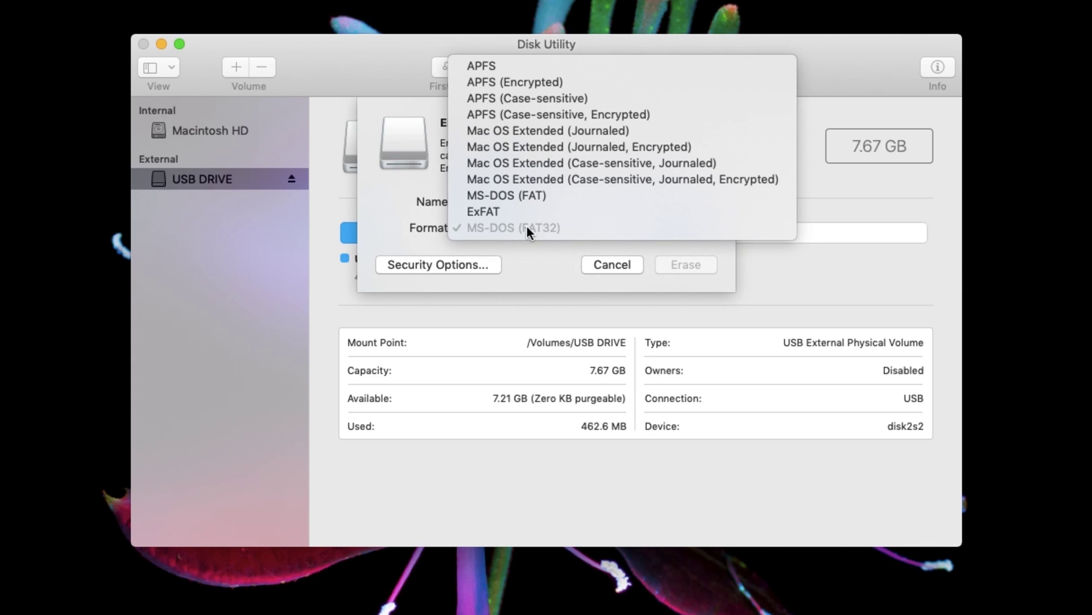
pyautogui.click(537, 199)
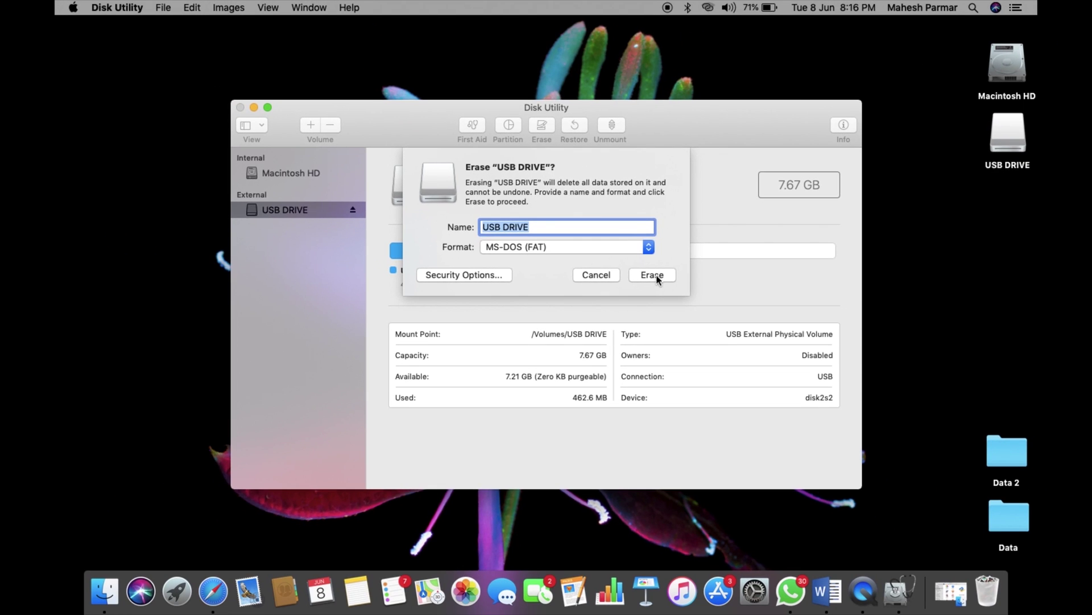
pyautogui.click(656, 275)
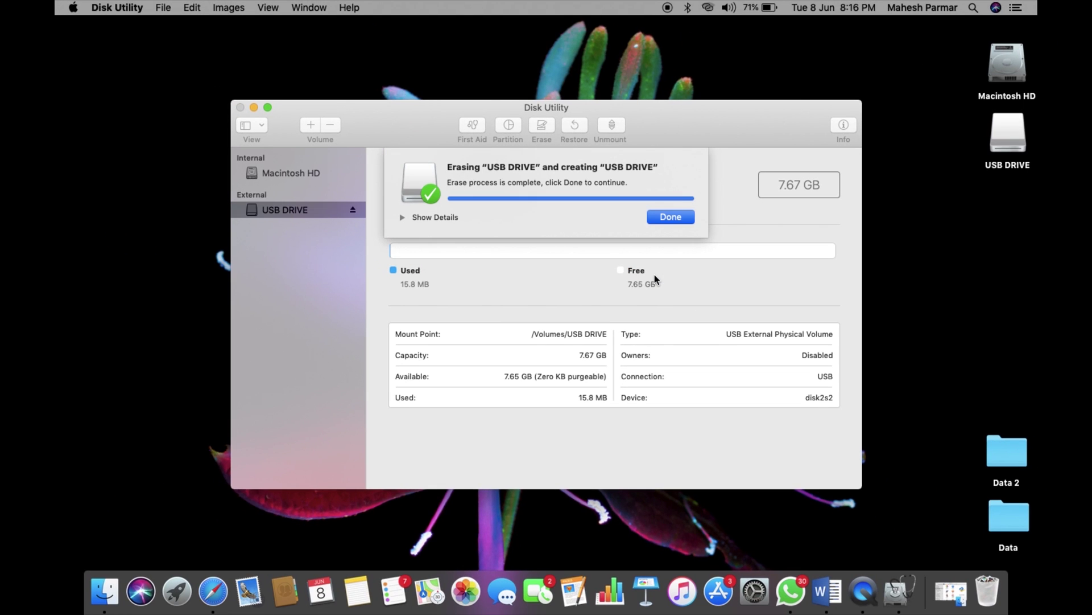
pyautogui.click(672, 217)
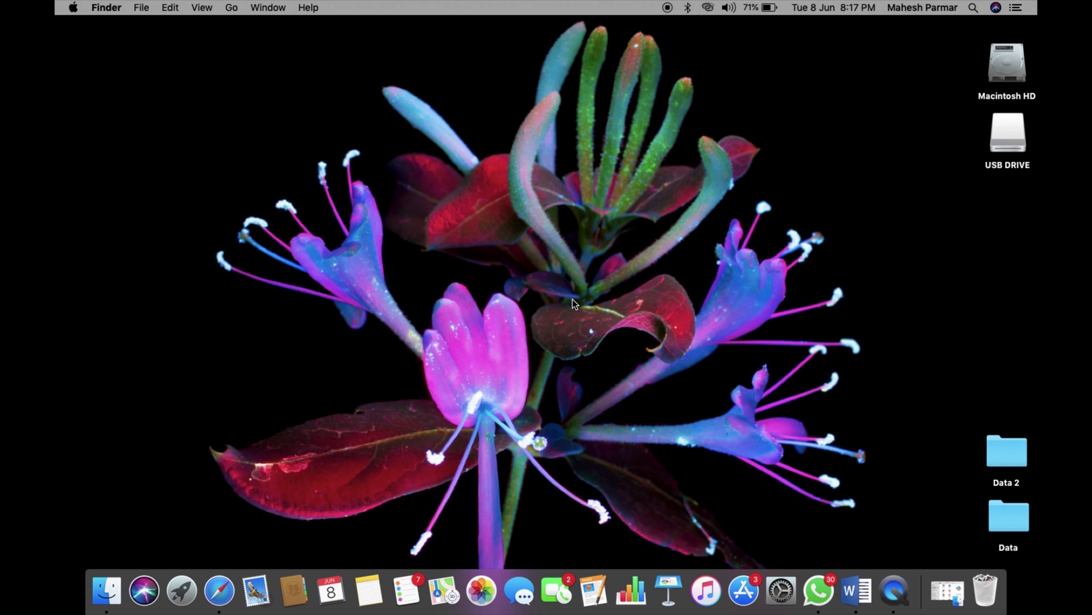
pyautogui.press('super+space')
# Step: Reopen Disk Utility and run First Aid on USB DRIVE
pyautogui.write('disk')
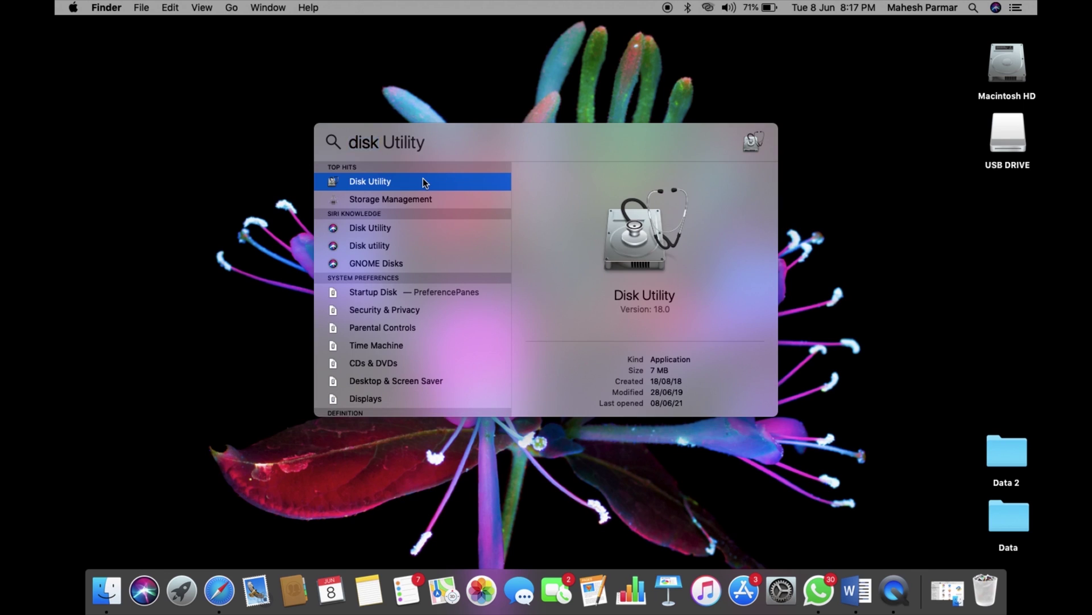
pyautogui.click(423, 182)
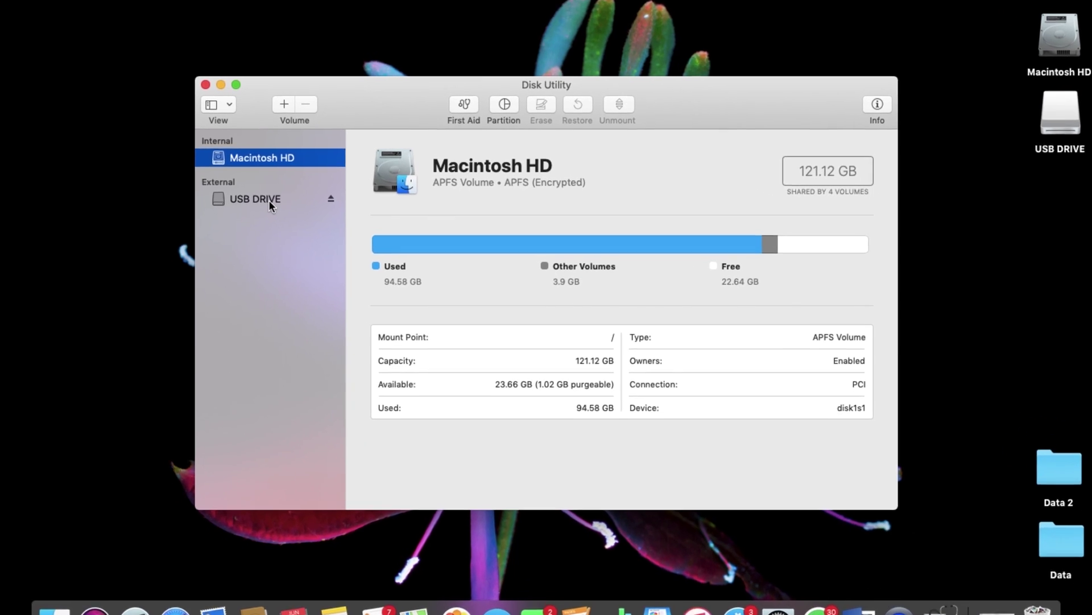
pyautogui.click(297, 212)
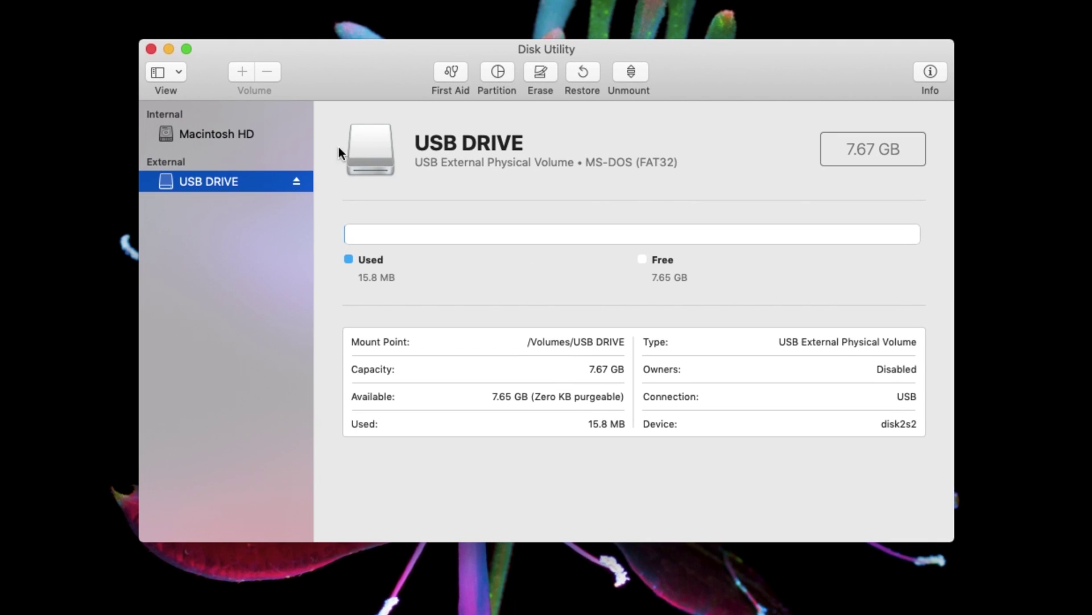
pyautogui.click(453, 76)
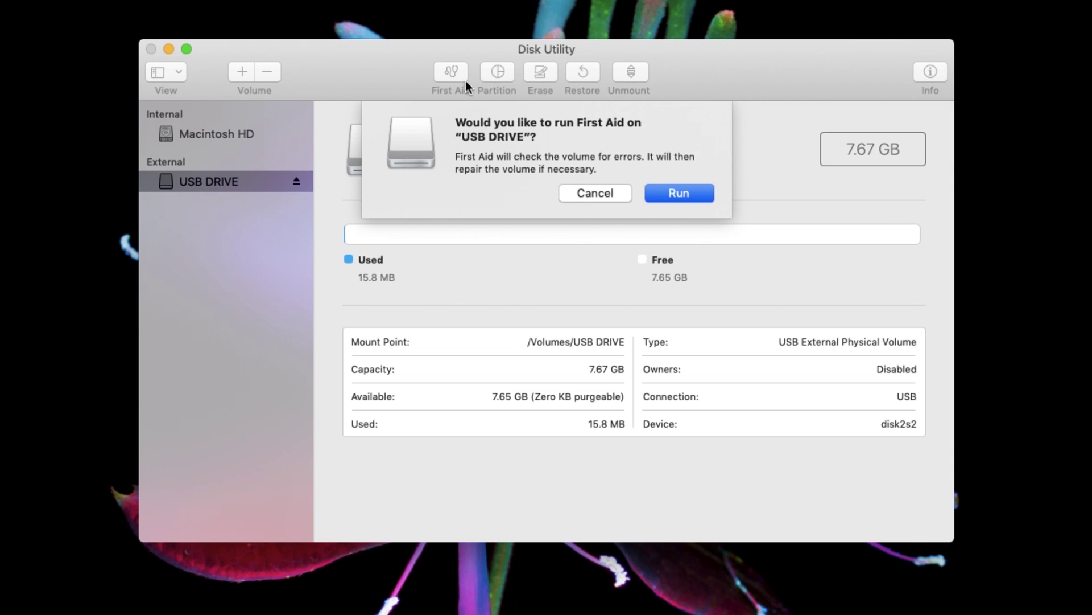
pyautogui.click(688, 196)
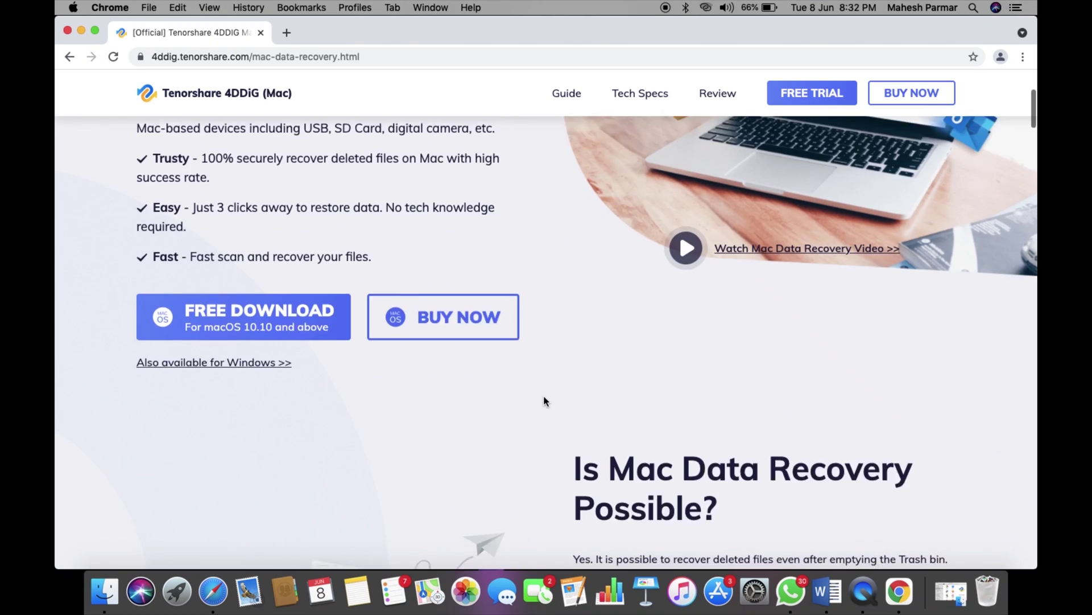
# Step: Scroll the 4DDiG Mac product page, highlighting the supported files and formats heading
pyautogui.scroll(-1, 544, 395)
pyautogui.scroll(-1, 544, 397)
pyautogui.scroll(-2, 544, 397)
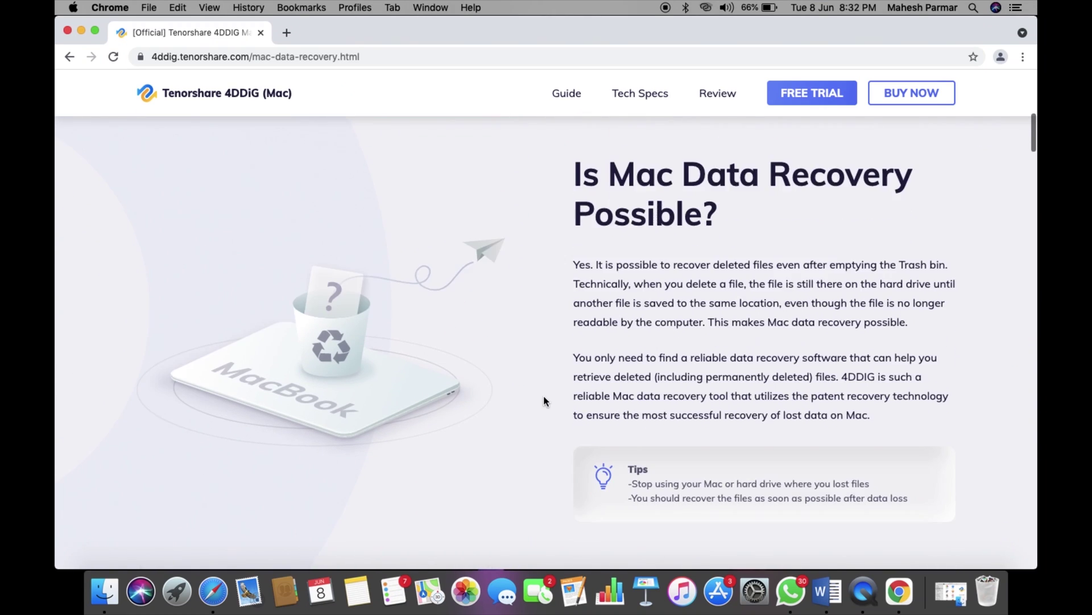
pyautogui.scroll(-3, 544, 397)
pyautogui.scroll(-1, 544, 401)
pyautogui.scroll(-3, 544, 401)
pyautogui.scroll(-2, 544, 400)
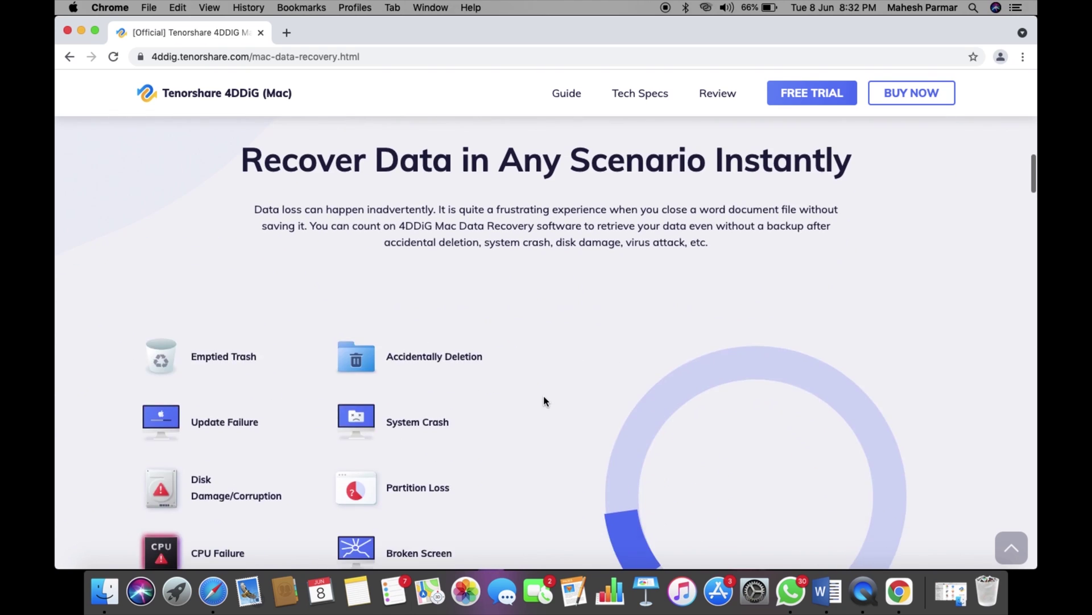
pyautogui.scroll(-1, 341, 389)
pyautogui.scroll(-1, 341, 389)
pyautogui.scroll(-1, 340, 389)
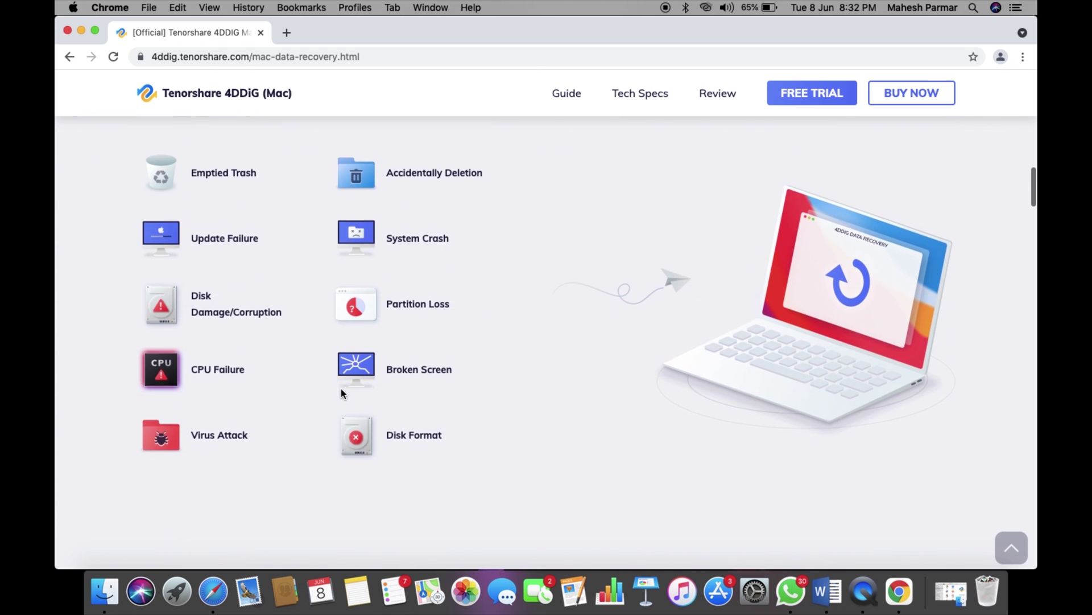
pyautogui.scroll(-2, 341, 390)
pyautogui.scroll(-3, 340, 391)
pyautogui.scroll(-2, 340, 391)
pyautogui.scroll(-1, 340, 391)
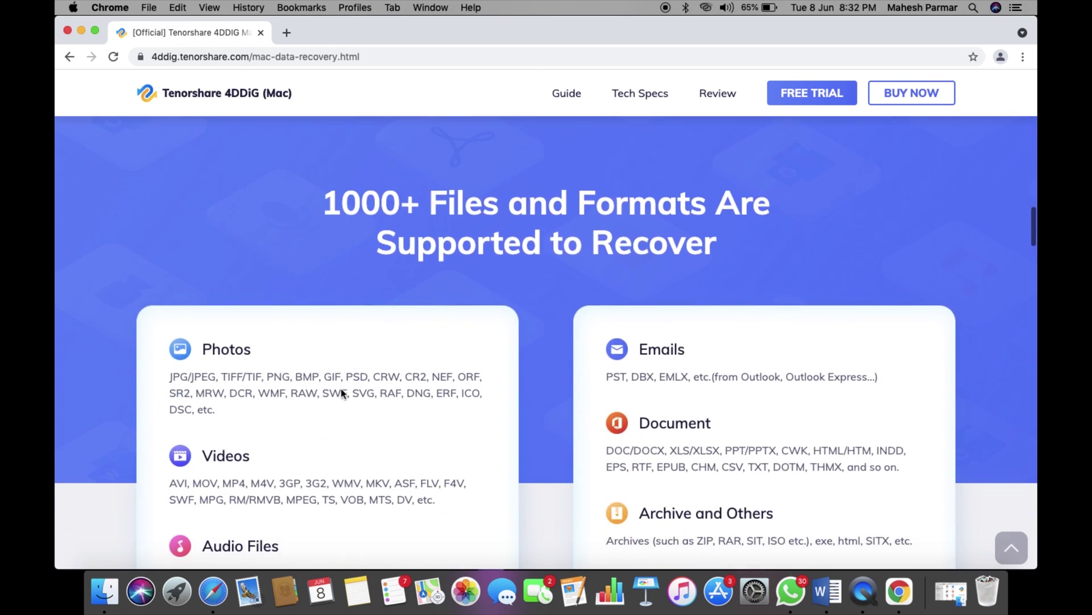
pyautogui.scroll(-1, 340, 389)
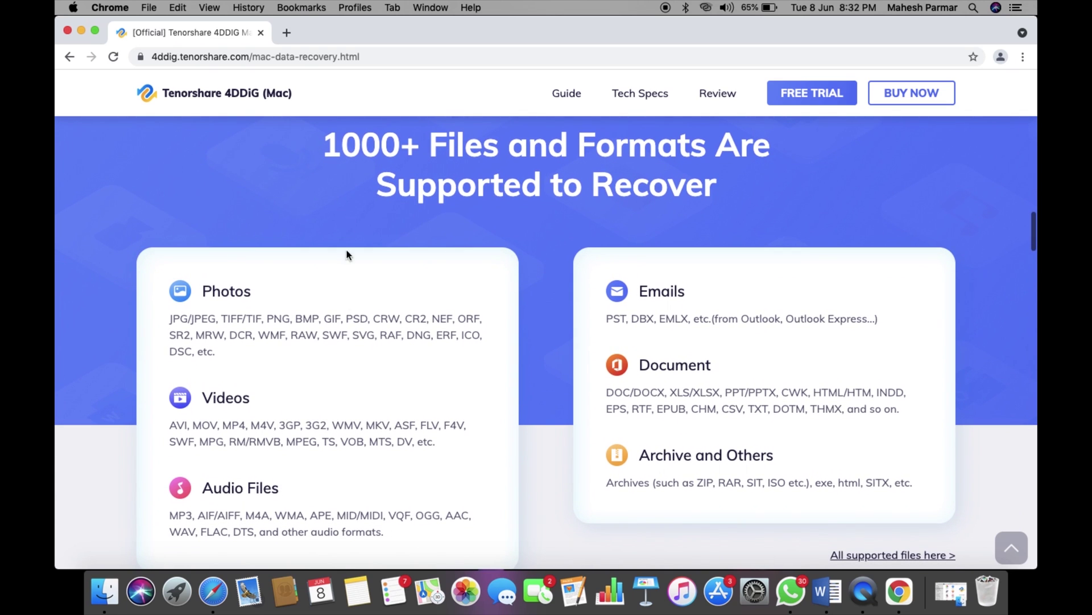
pyautogui.moveTo(323, 137); pyautogui.dragTo(757, 186)
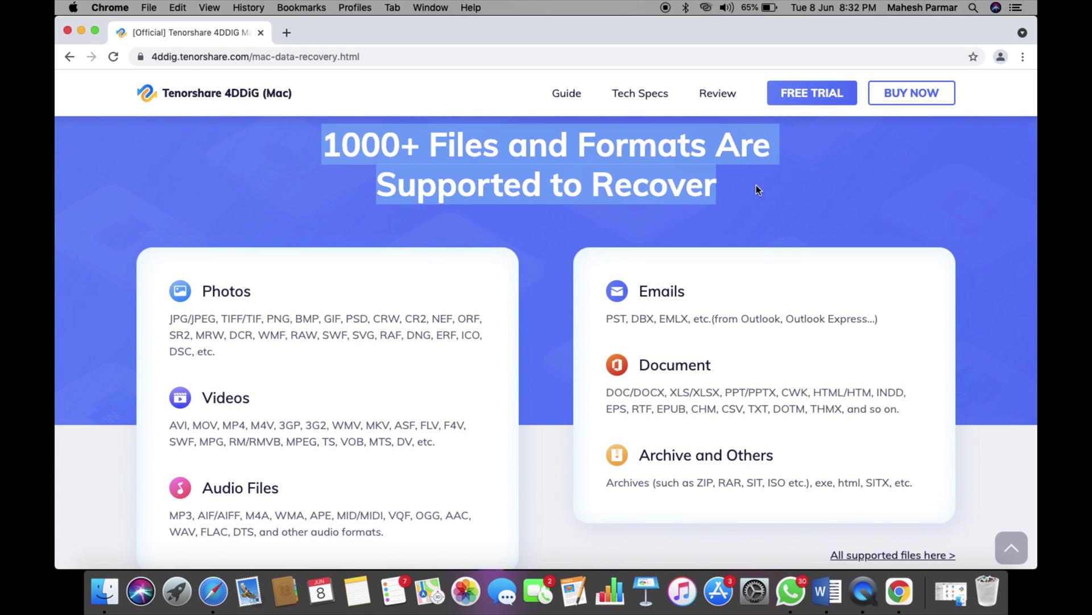
pyautogui.click(739, 195)
# Step: Download the free Mac version of 4DDiG and open its .dmg installer
pyautogui.scroll(-8, 461, 389)
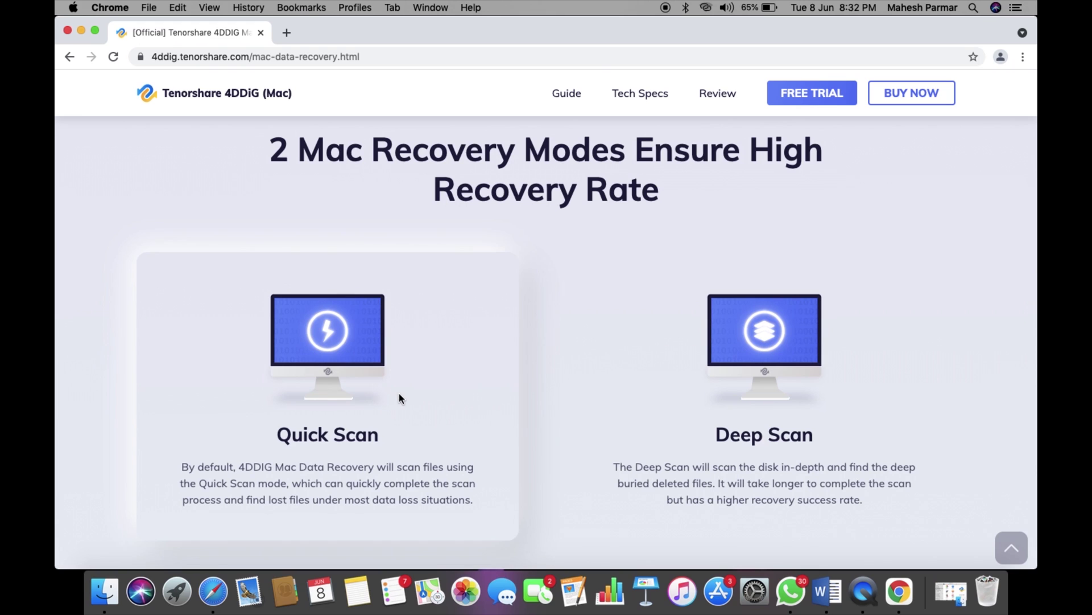
pyautogui.scroll(-7, 814, 357)
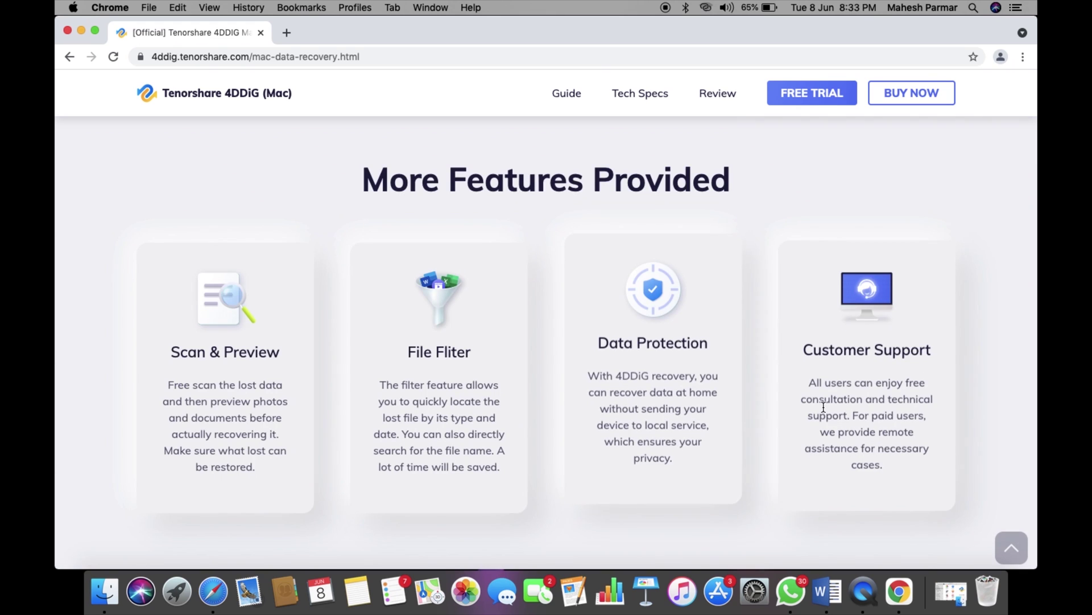
pyautogui.scroll(-10, 757, 538)
pyautogui.click(247, 355)
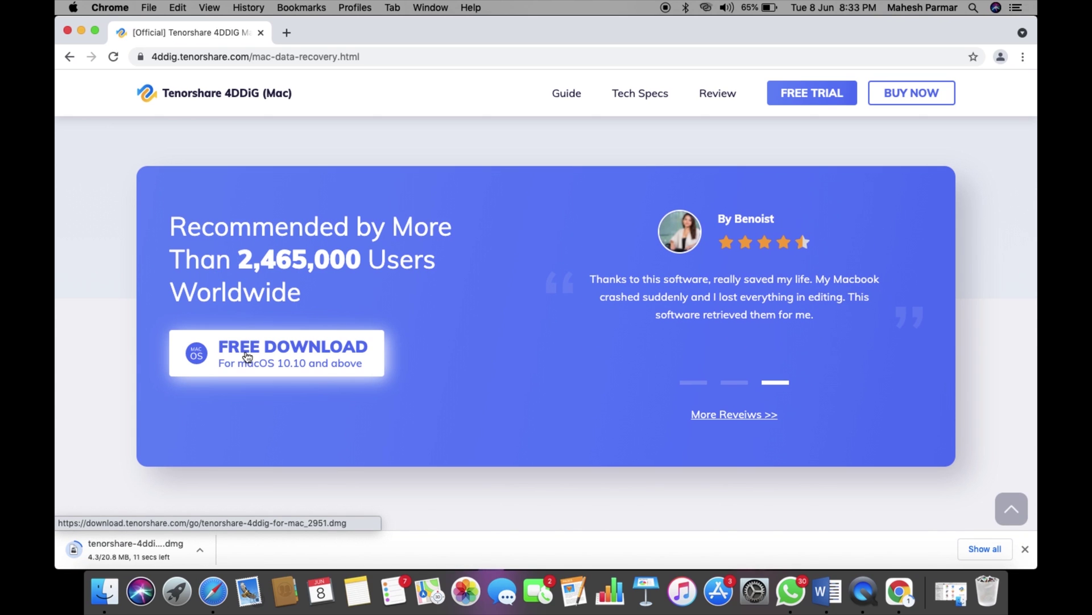
pyautogui.click(137, 551)
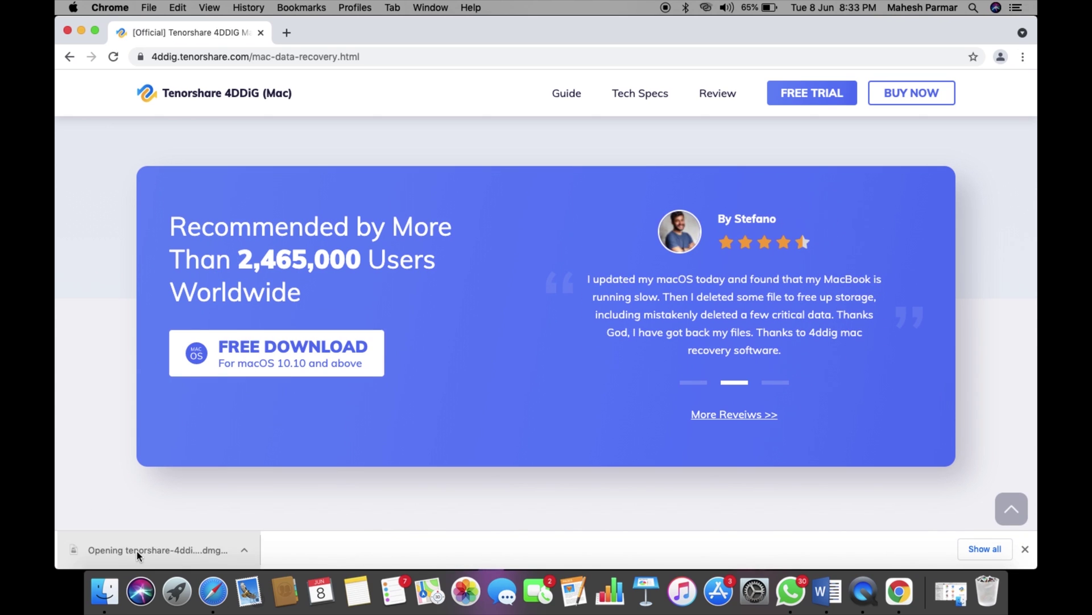
pyautogui.click(81, 31)
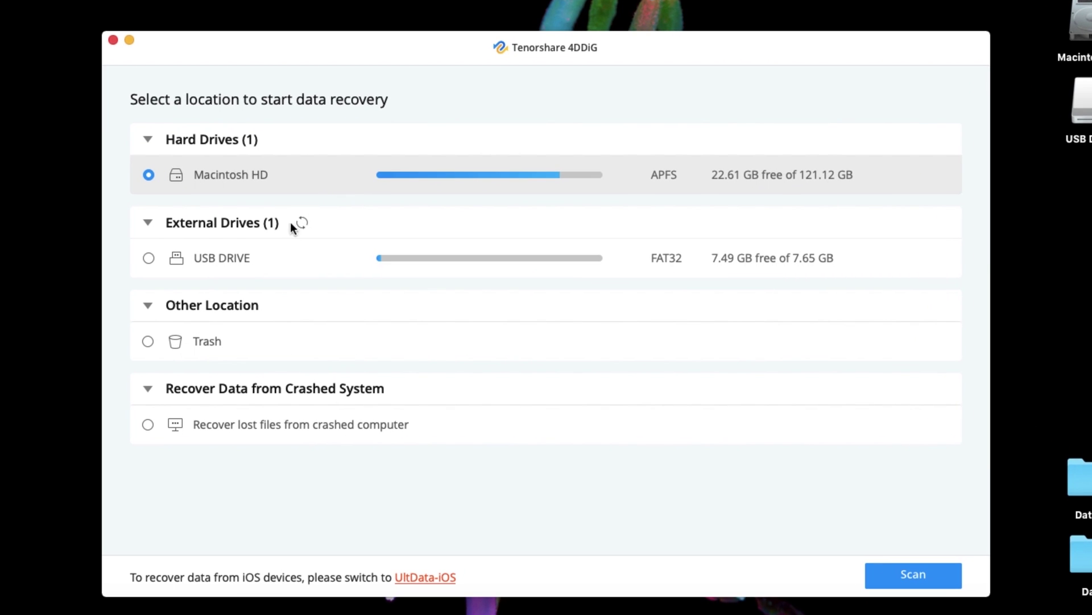
# Step: Choose USB DRIVE as the recovery location and scan it, pausing and resuming once
pyautogui.click(271, 257)
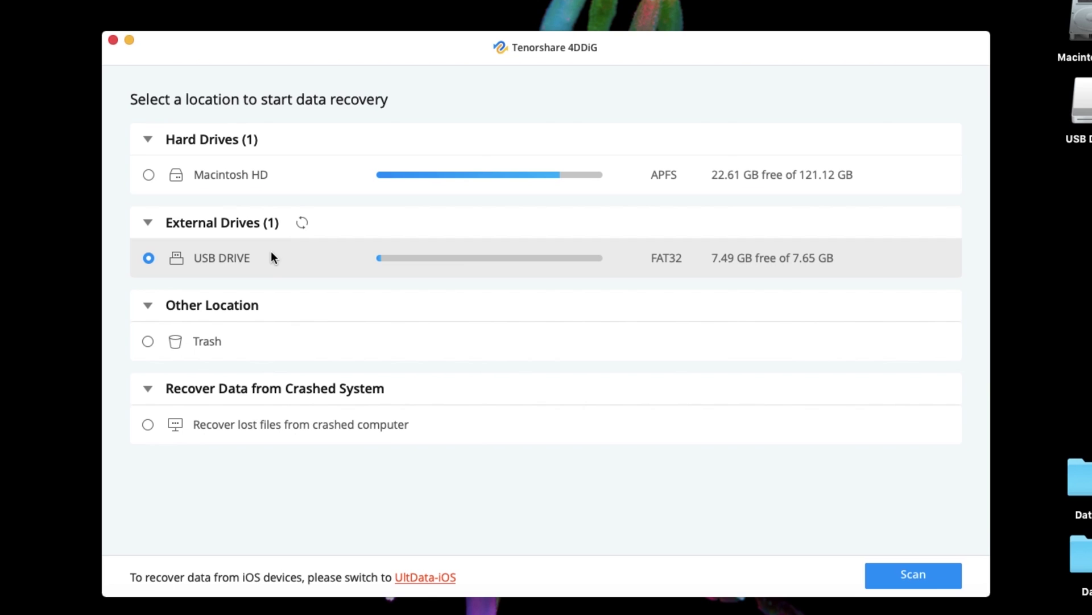
pyautogui.click(297, 337)
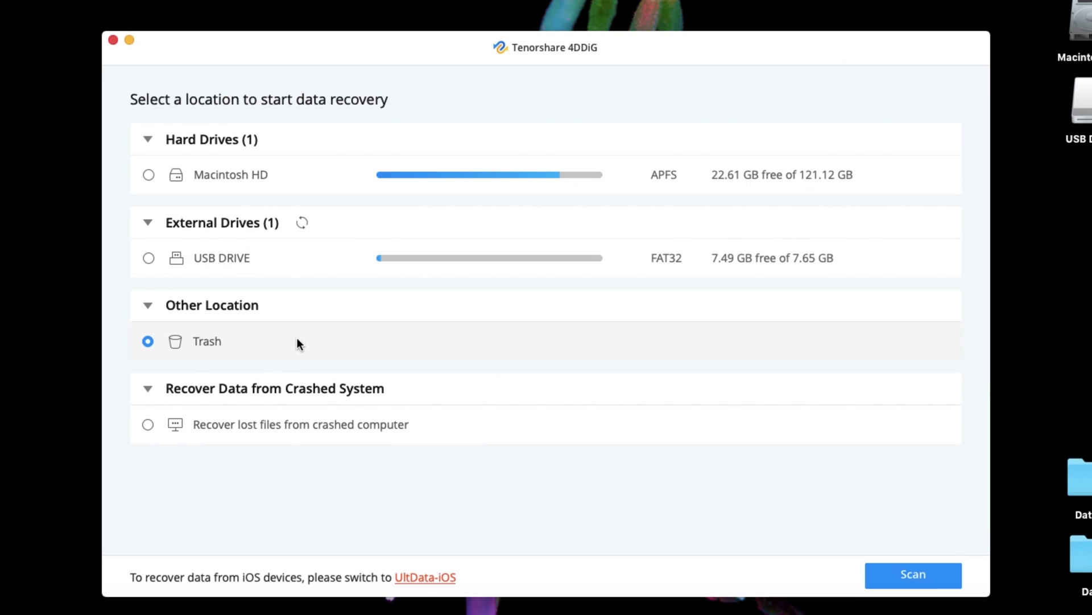
pyautogui.click(289, 426)
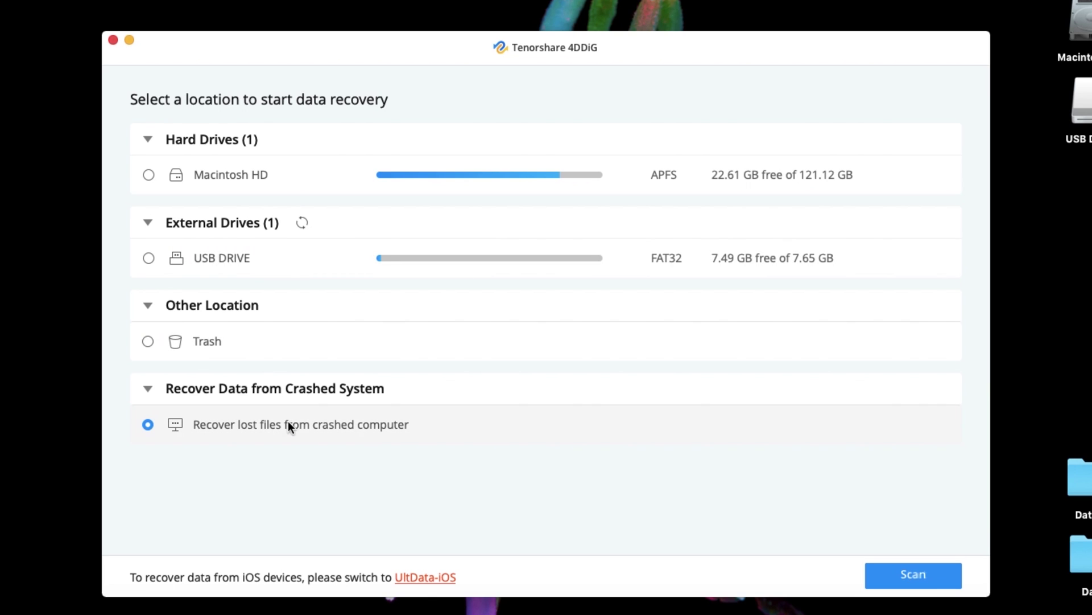
pyautogui.click(288, 258)
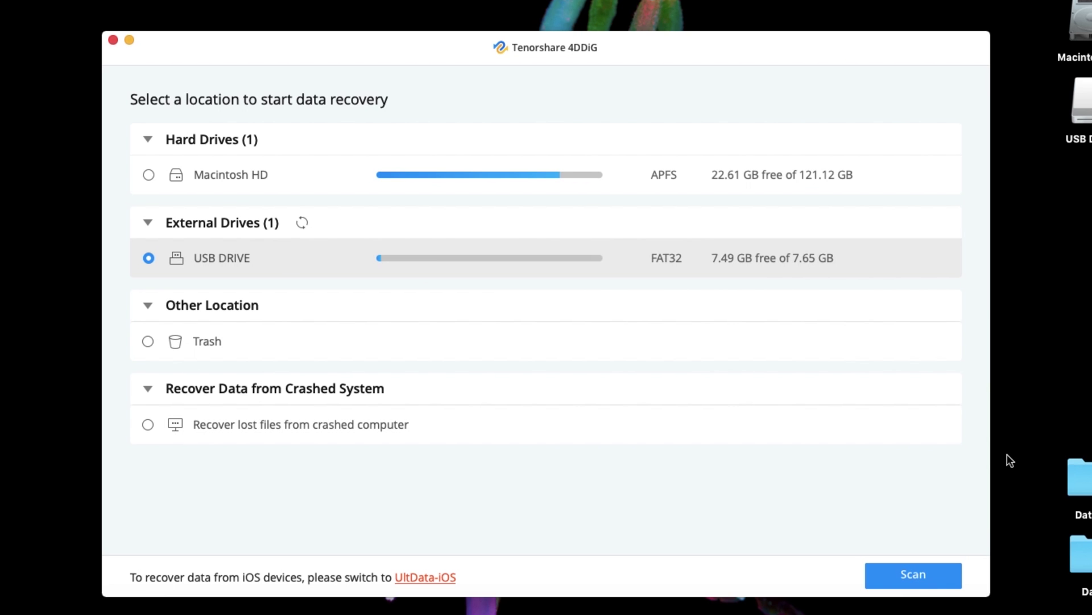
pyautogui.click(921, 570)
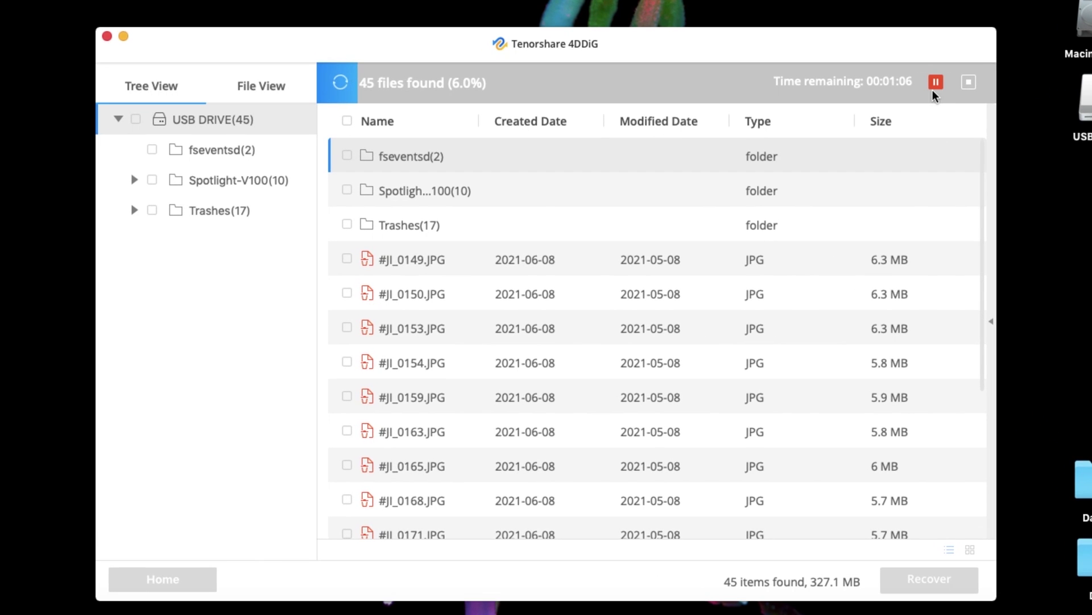
pyautogui.click(936, 82)
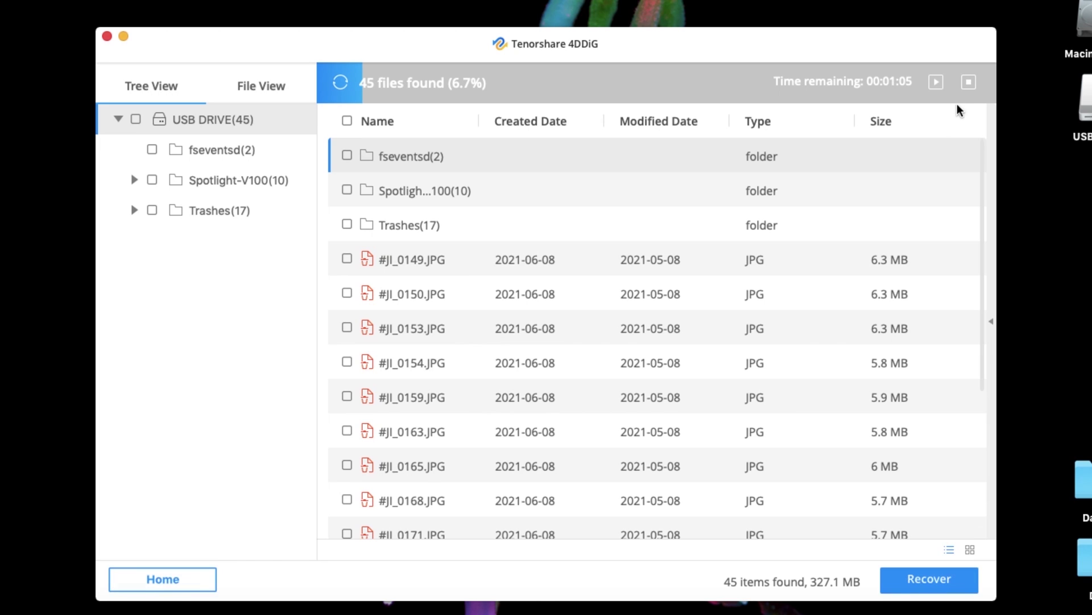
pyautogui.click(936, 82)
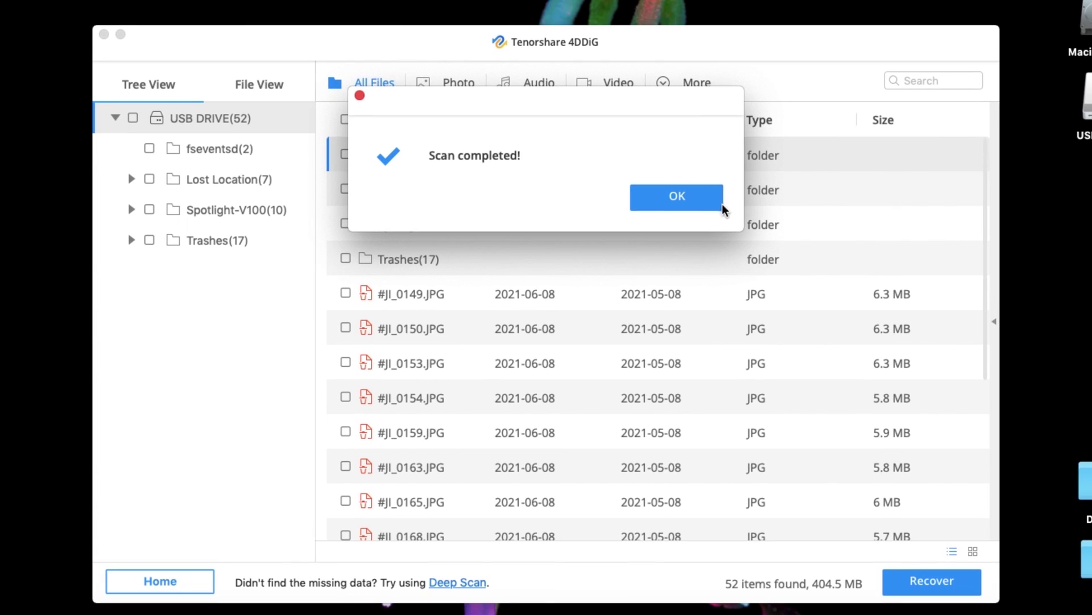
# Step: Dismiss the scan notice, toggle File View and Tree View, and show the More filters
pyautogui.click(677, 197)
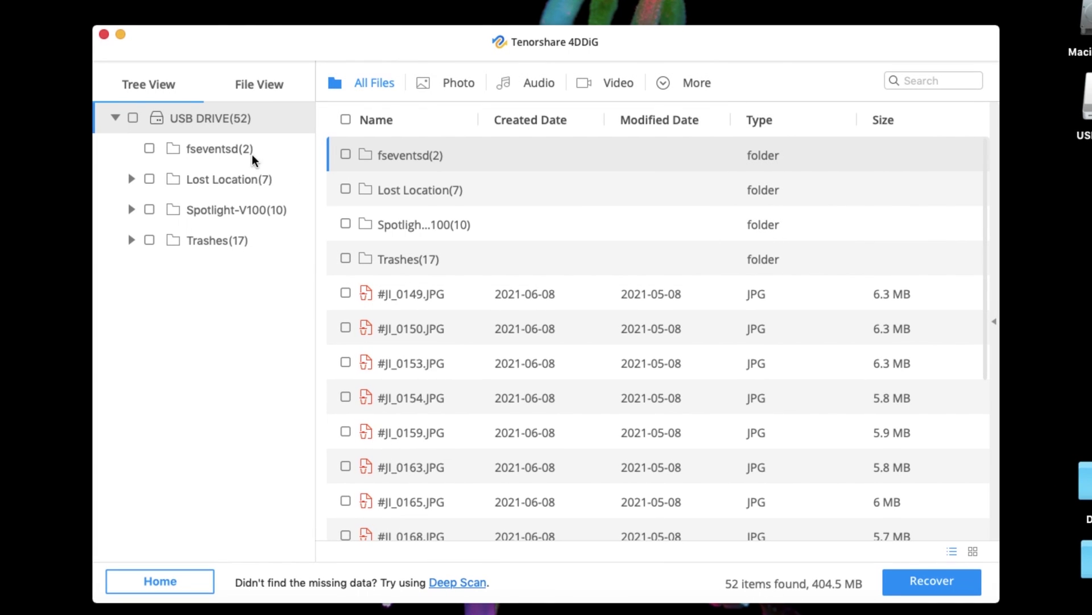
pyautogui.click(264, 85)
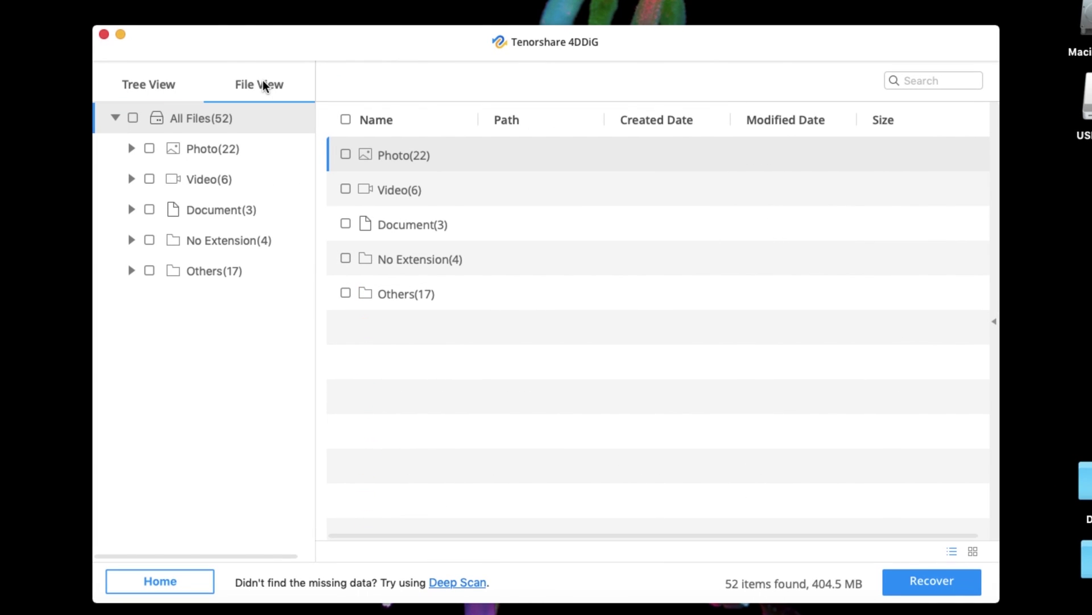
pyautogui.click(166, 88)
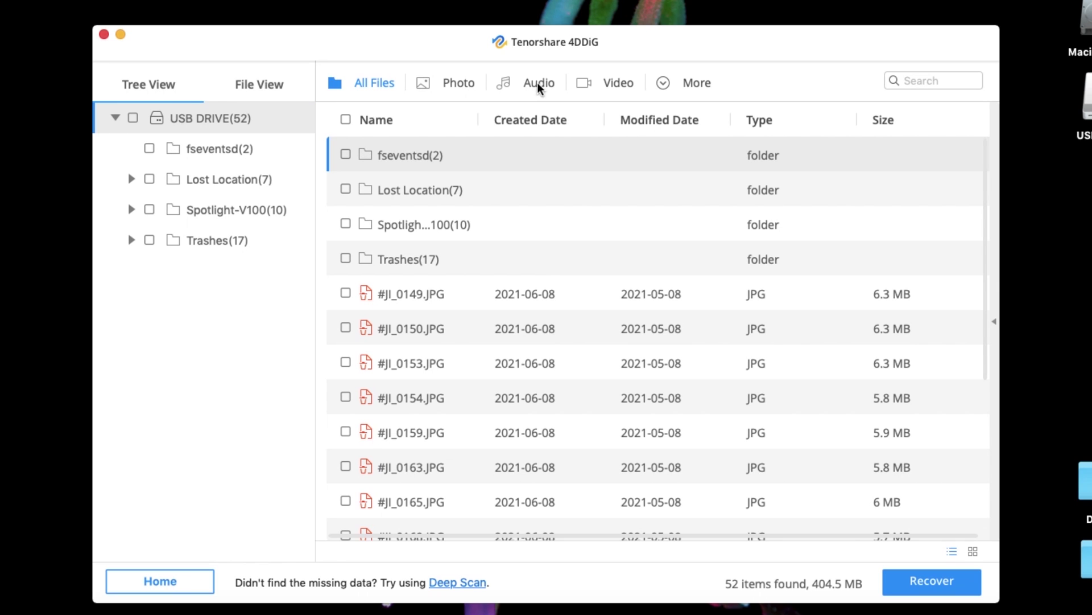
pyautogui.click(666, 81)
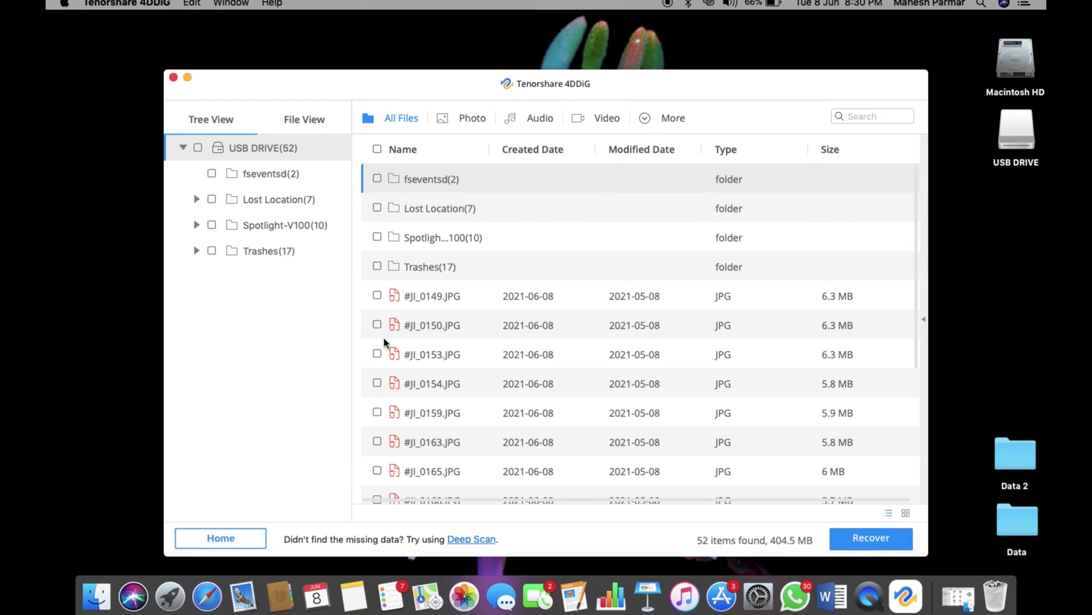
# Step: Tick the JPG photos #JI_0150, #JI_0153, #JI_0154 and #JI_0163 for recovery
pyautogui.click(380, 325)
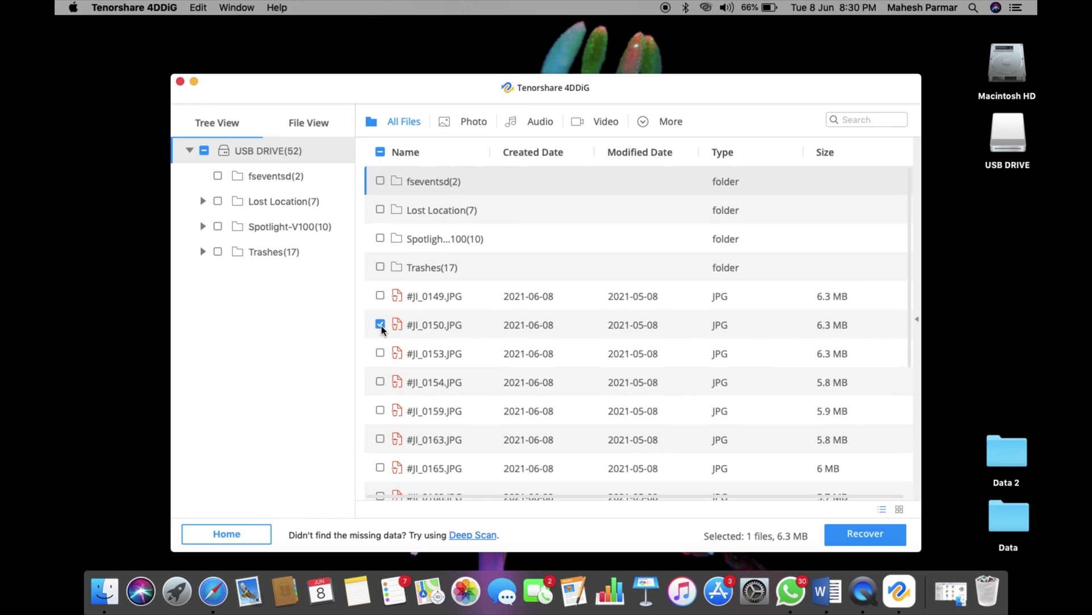
pyautogui.click(380, 353)
pyautogui.click(380, 382)
pyautogui.click(380, 439)
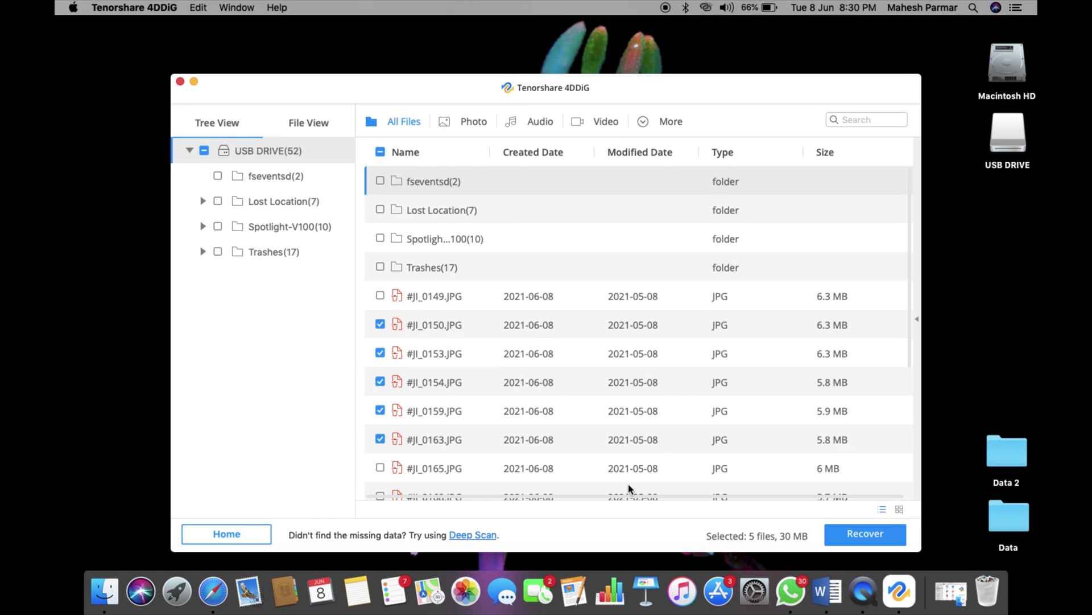
# Step: Recover the ticked photos into Downloads and open the recovered USB DRIVE folder in Finder
pyautogui.click(871, 539)
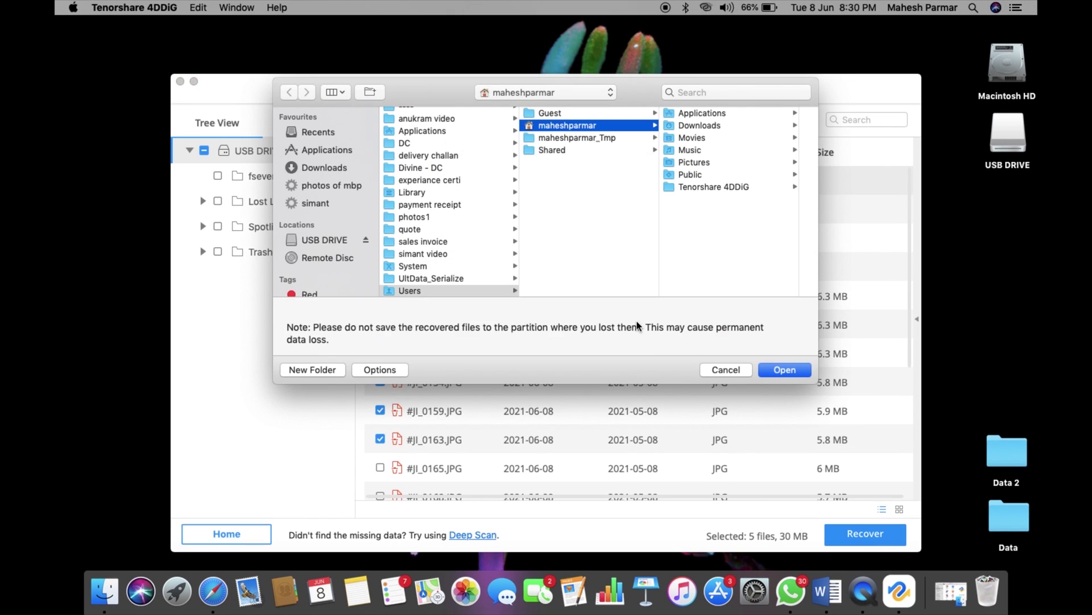
pyautogui.click(706, 125)
pyautogui.click(784, 370)
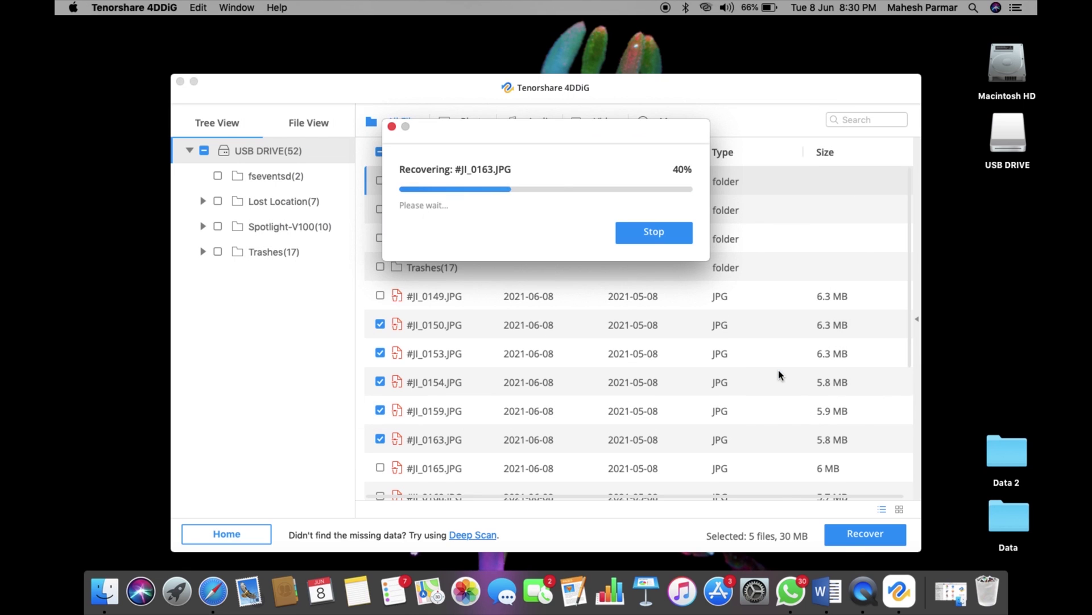
pyautogui.click(658, 235)
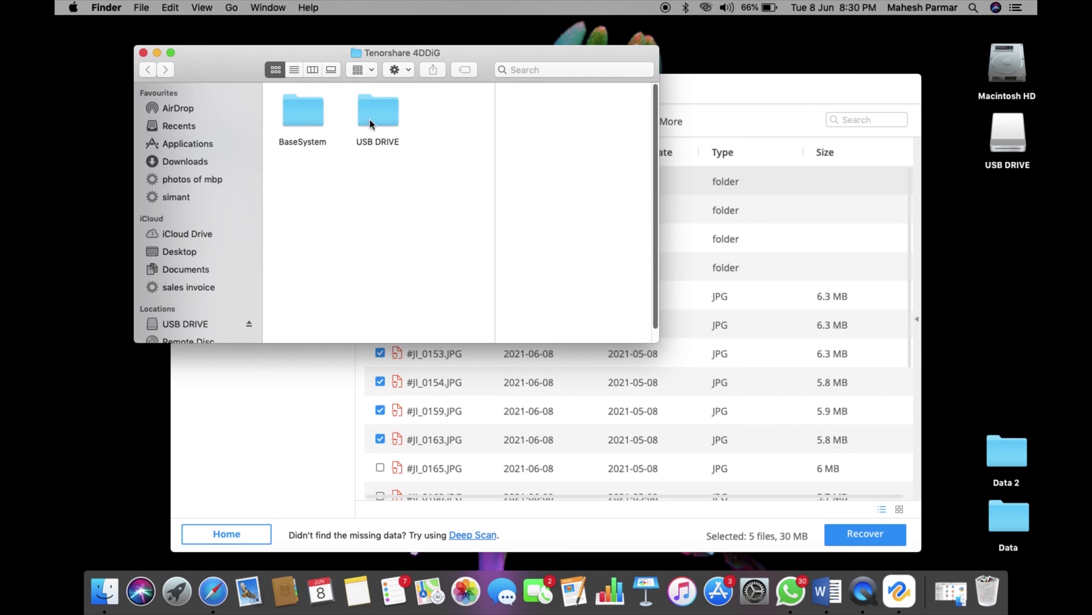
pyautogui.doubleClick(369, 118)
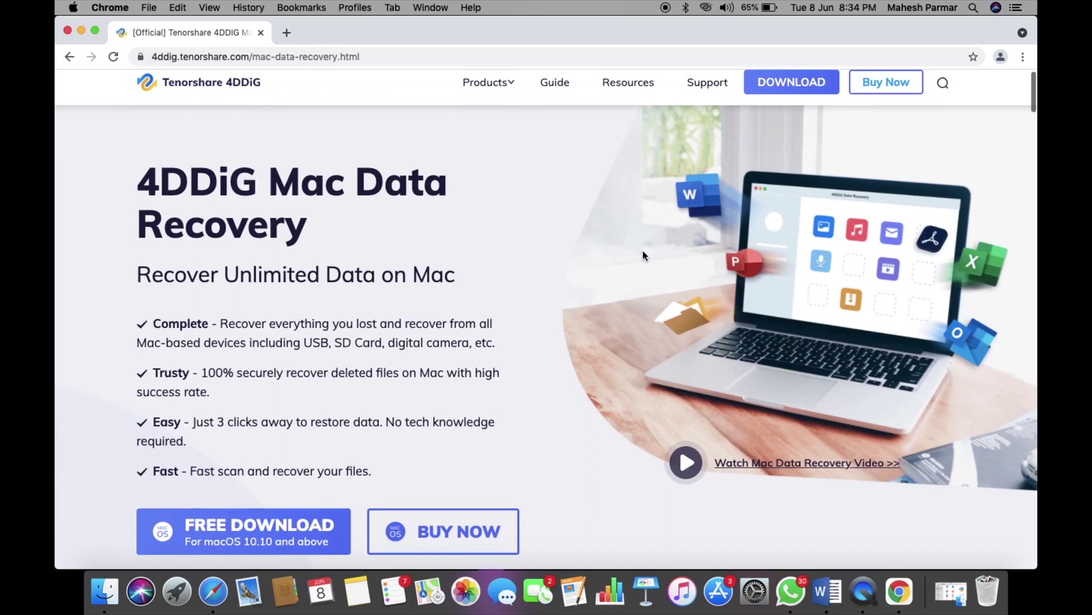
pyautogui.scroll(-2, 643, 255)
# Step: Scroll the 4DDiG Mac page past the recovery scenarios to the '1000+ Files and Formats' section
pyautogui.scroll(-2, 643, 255)
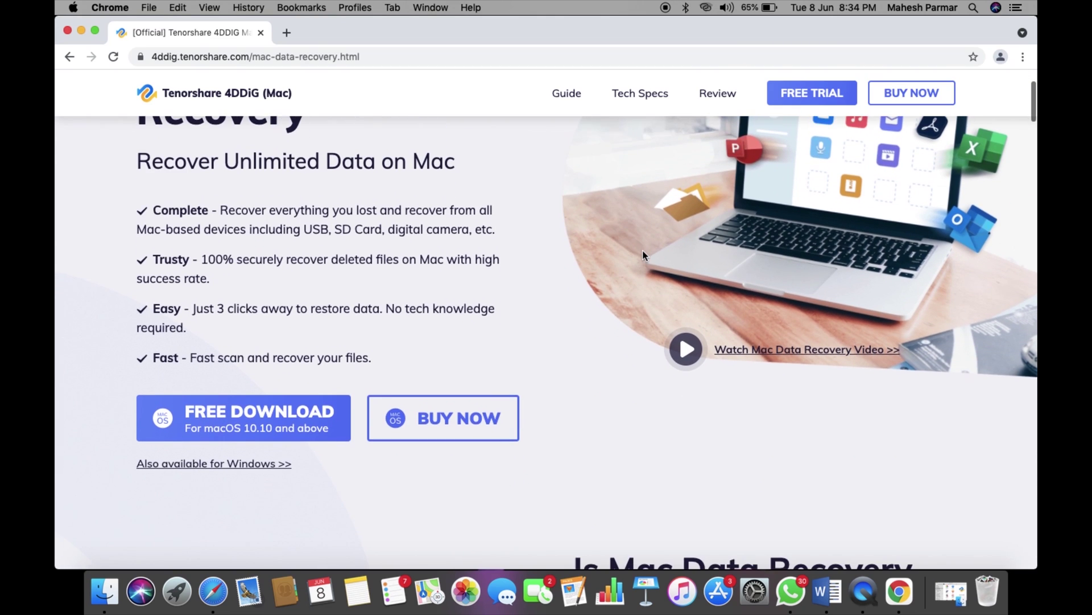
pyautogui.scroll(-2, 643, 255)
pyautogui.scroll(-1, 643, 255)
pyautogui.scroll(-5, 643, 255)
pyautogui.scroll(-2, 643, 253)
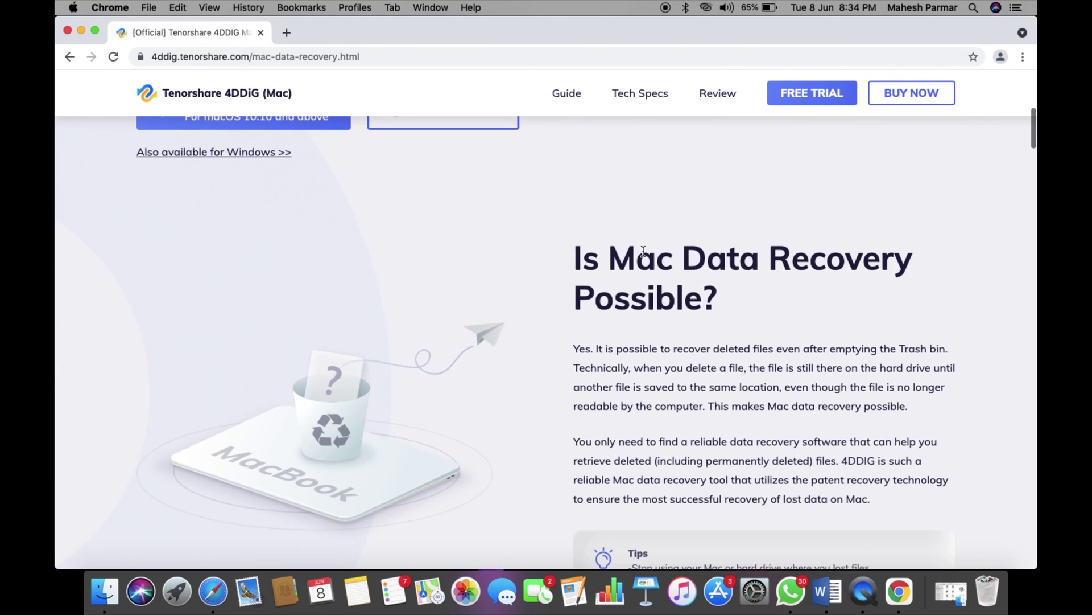
pyautogui.scroll(-2, 643, 252)
pyautogui.scroll(-2, 643, 251)
pyautogui.scroll(-5, 643, 251)
pyautogui.scroll(-5, 643, 251)
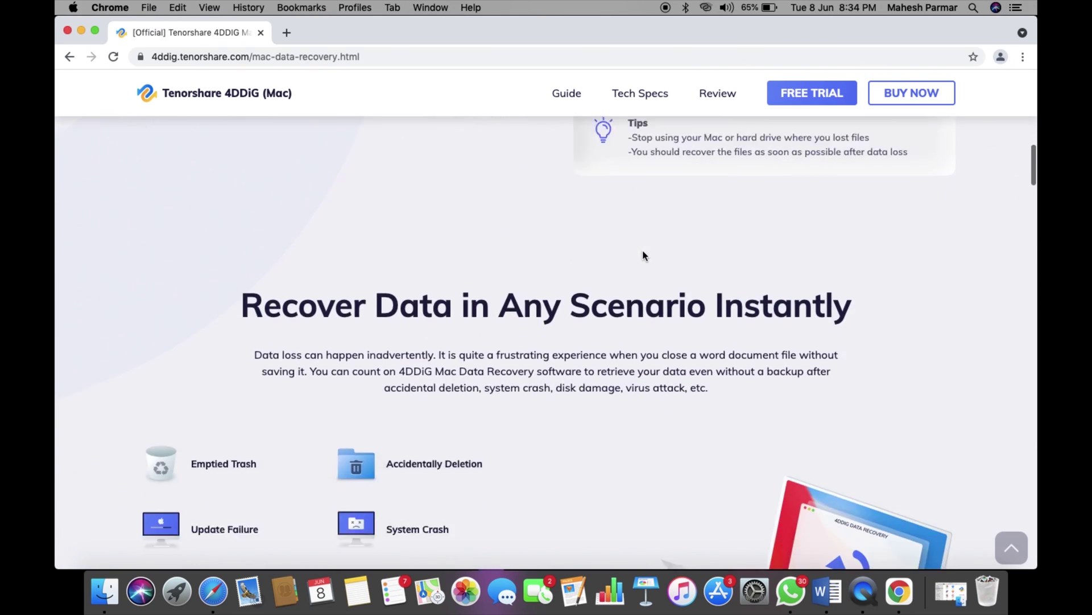
pyautogui.scroll(-4, 643, 251)
pyautogui.scroll(-4, 643, 250)
pyautogui.scroll(-4, 643, 255)
pyautogui.scroll(-4, 643, 251)
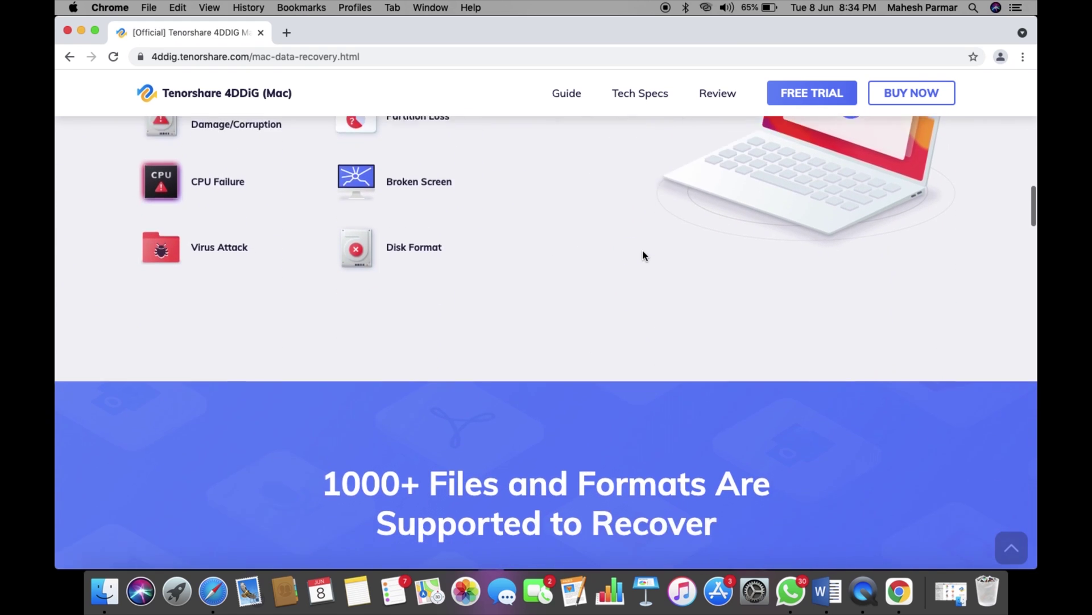